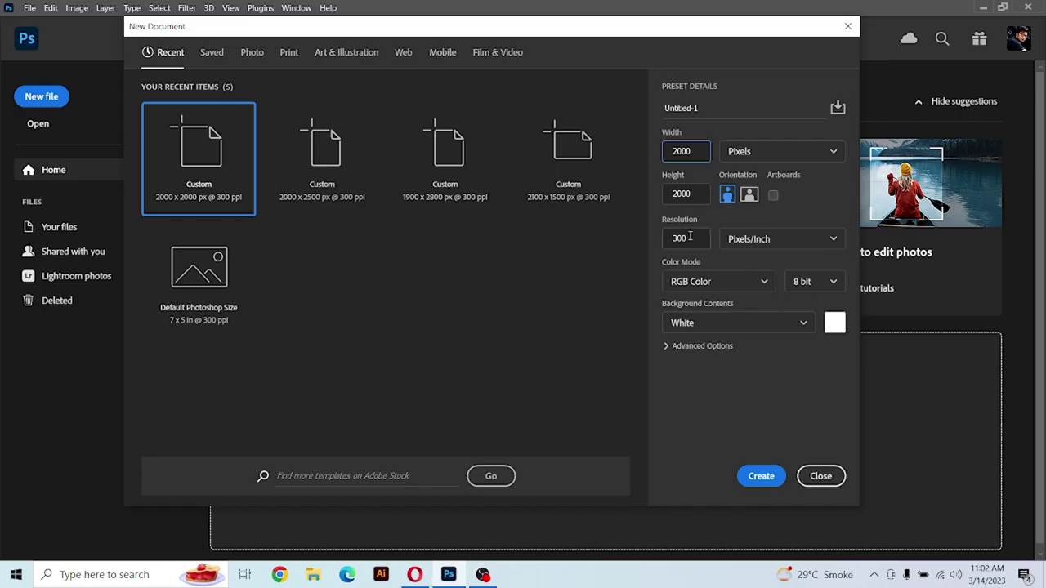
Create Untitled-1: a white 2000 × 2000 px document at 300 pixels/inch.
{"action": "left_click", "coordinate": [690, 237]}
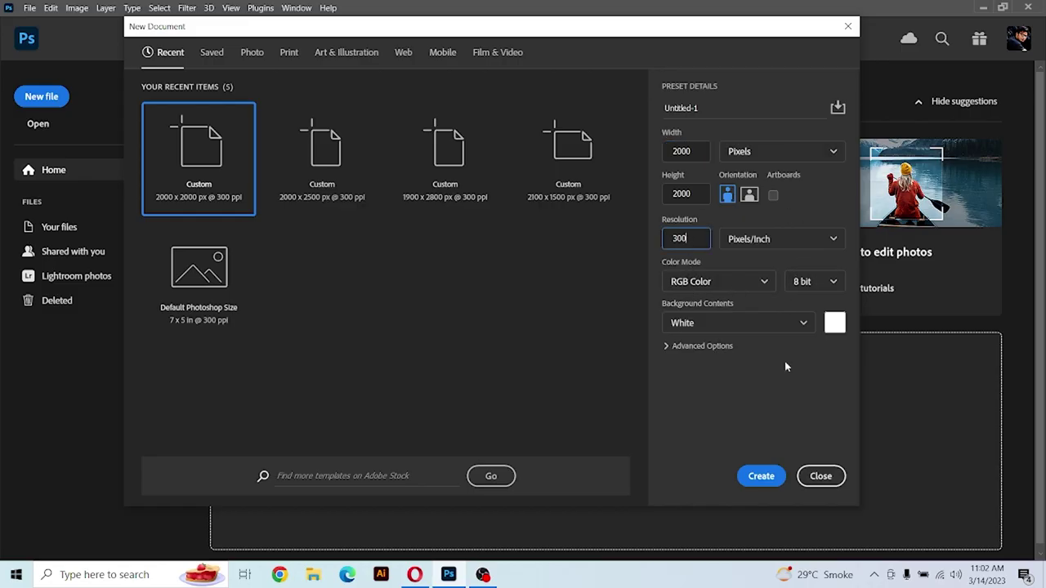
{"action": "left_click", "coordinate": [753, 479]}
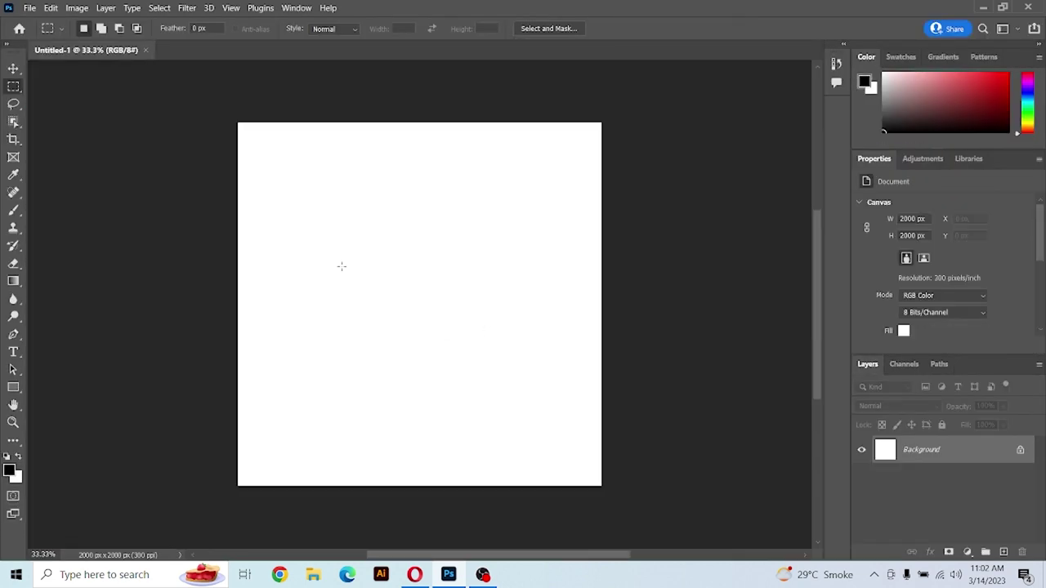
{"action": "left_click", "coordinate": [30, 8]}
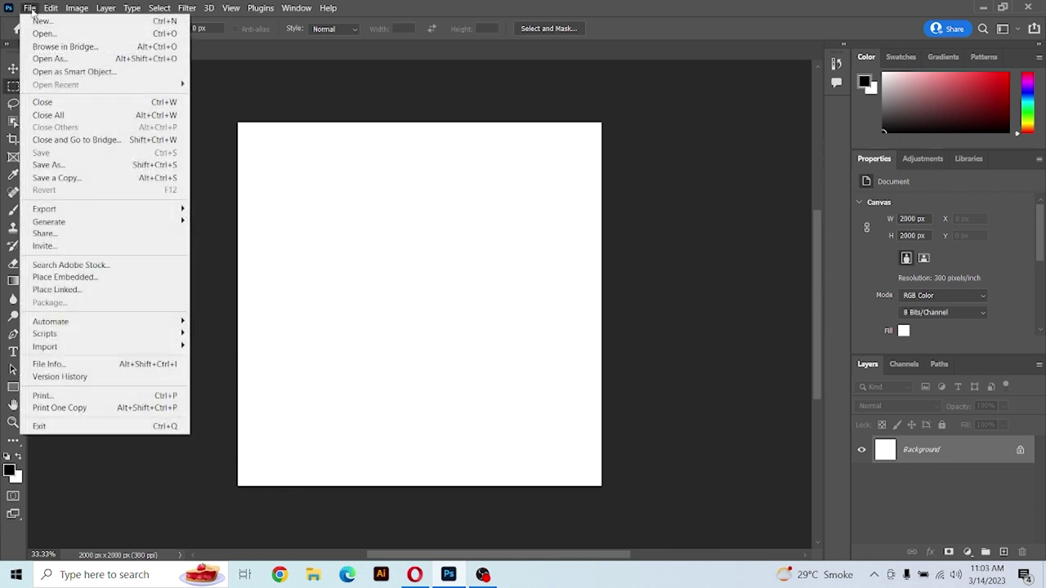
Place the laptop photo as an embedded smart object, scaled and shifted to fill the canvas.
{"action": "left_click", "coordinate": [91, 281]}
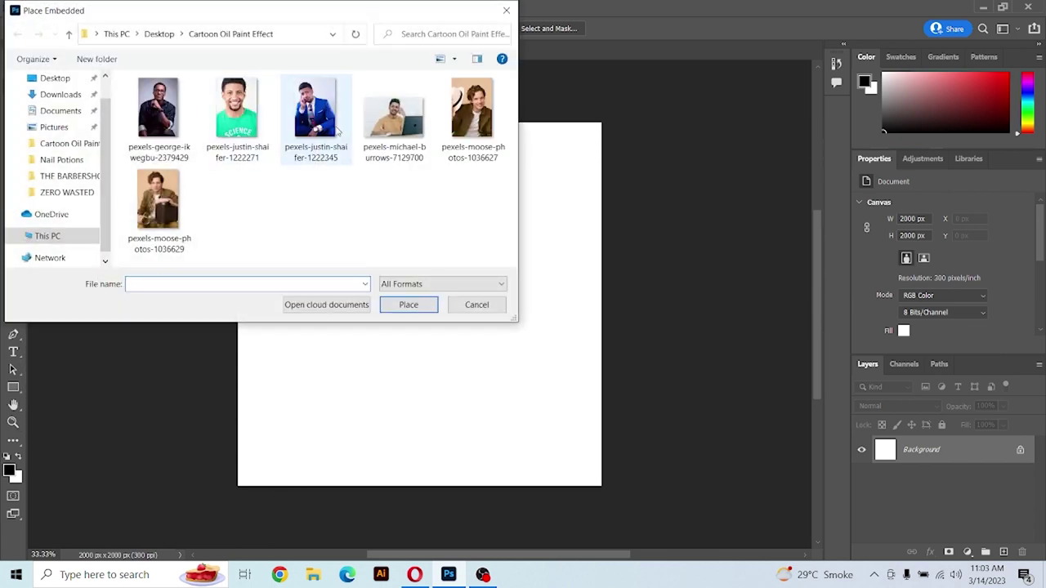
{"action": "double_click", "coordinate": [402, 128]}
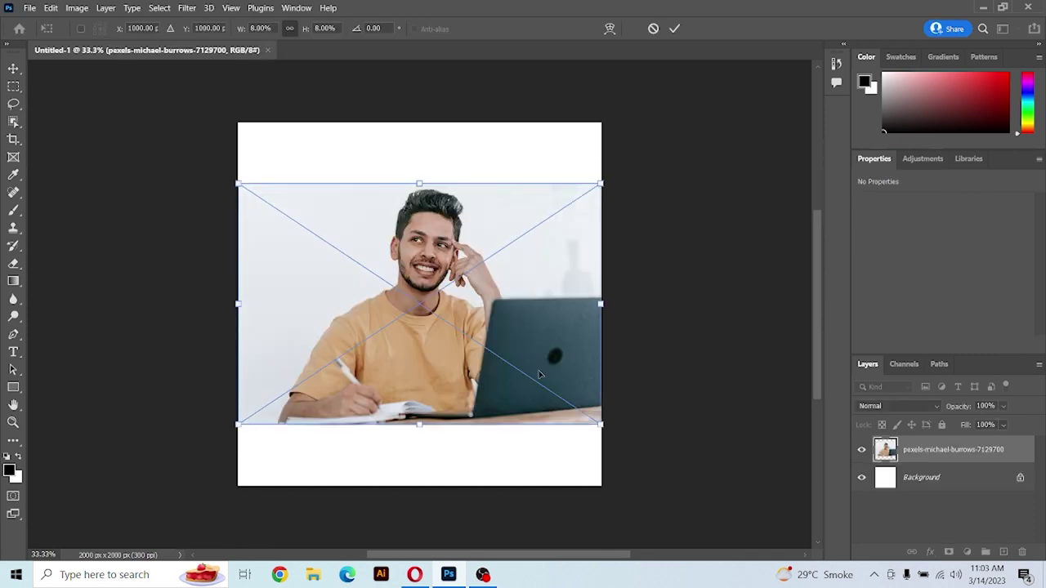
{"action": "left_click_drag", "start_coordinate": [599, 425], "coordinate": [737, 515]}
{"action": "left_click_drag", "start_coordinate": [459, 310], "coordinate": [407, 250]}
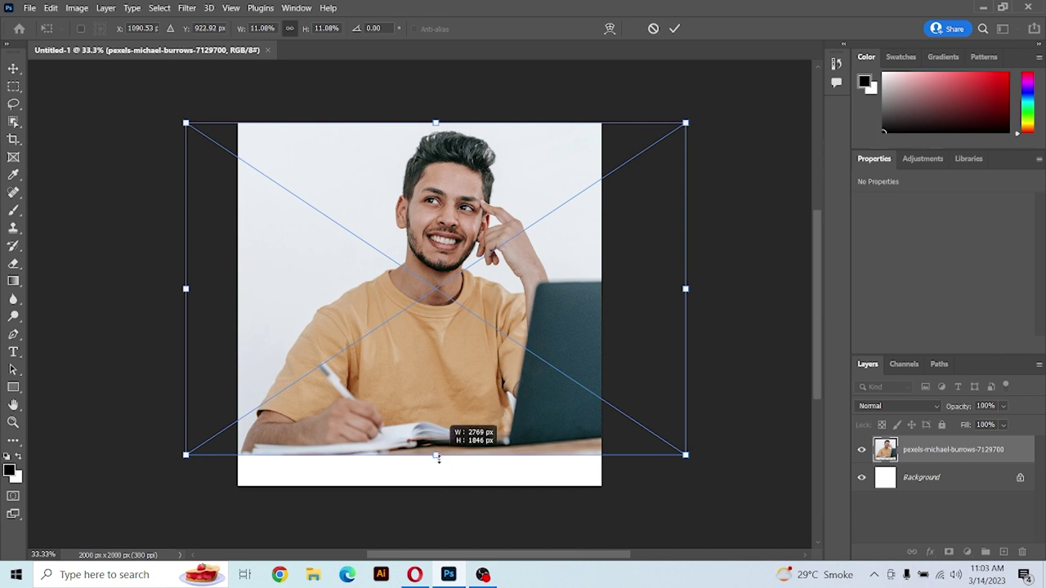
{"action": "left_click_drag", "start_coordinate": [437, 457], "coordinate": [437, 501]}
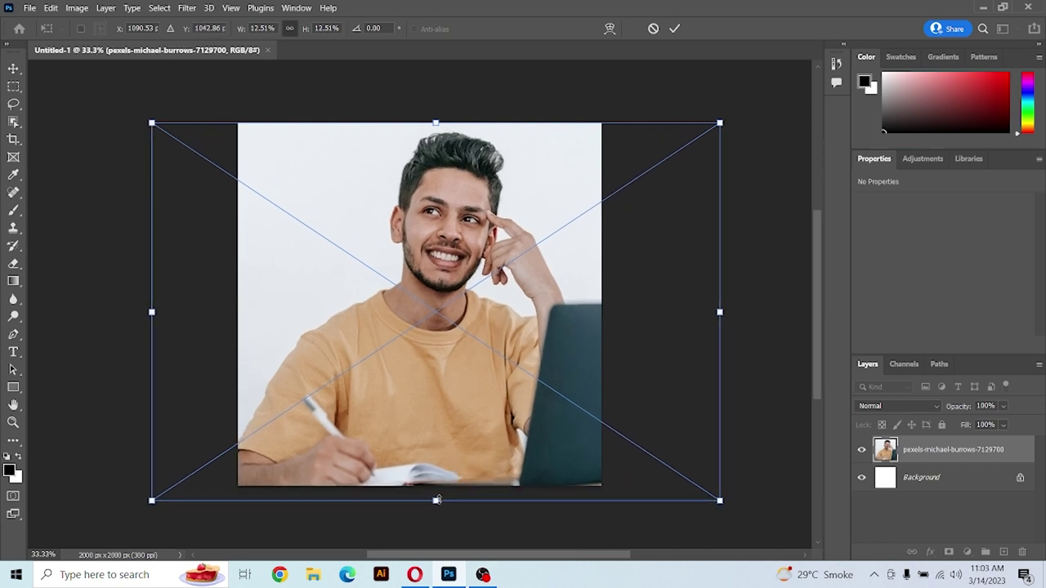
{"action": "left_click_drag", "start_coordinate": [482, 437], "coordinate": [438, 427]}
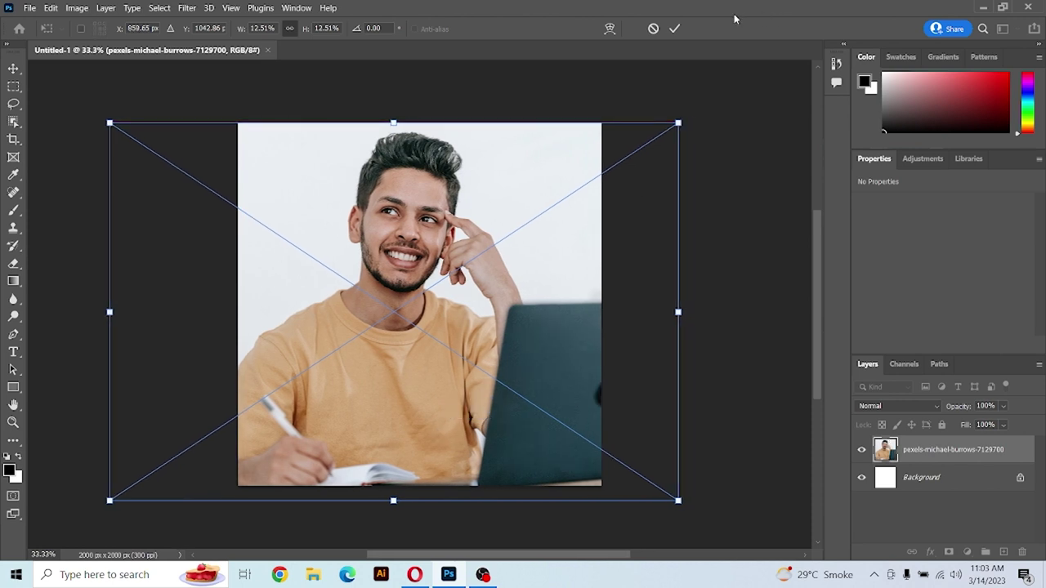
{"action": "left_click", "coordinate": [678, 28]}
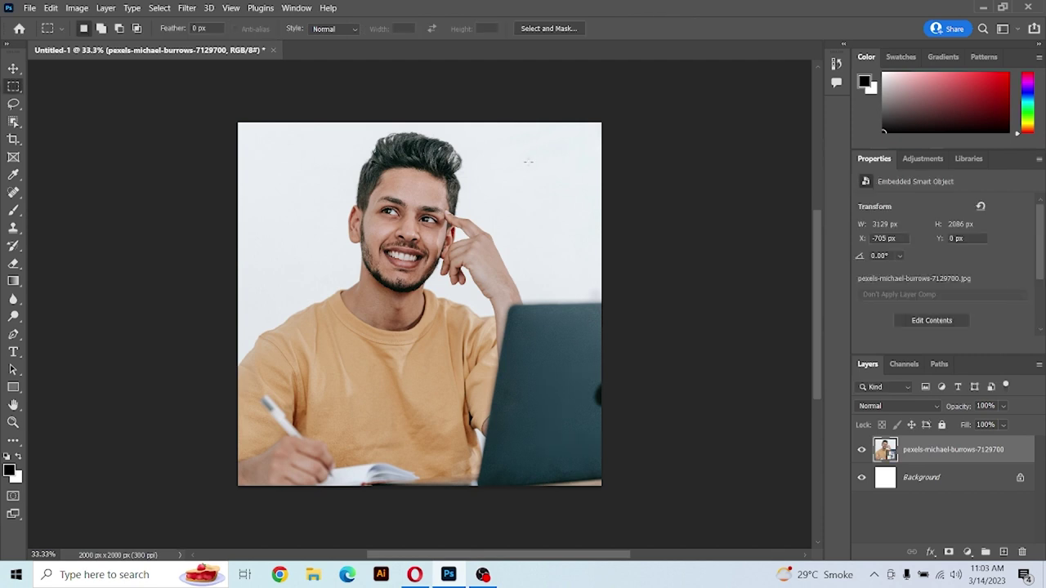
Delete the Background and original photo layers, leaving a canvas-trimmed copy as Layer 1.
{"action": "left_click", "coordinate": [945, 485]}
{"action": "key", "text": "Delete"}
{"action": "key", "text": "ctrl+a"}
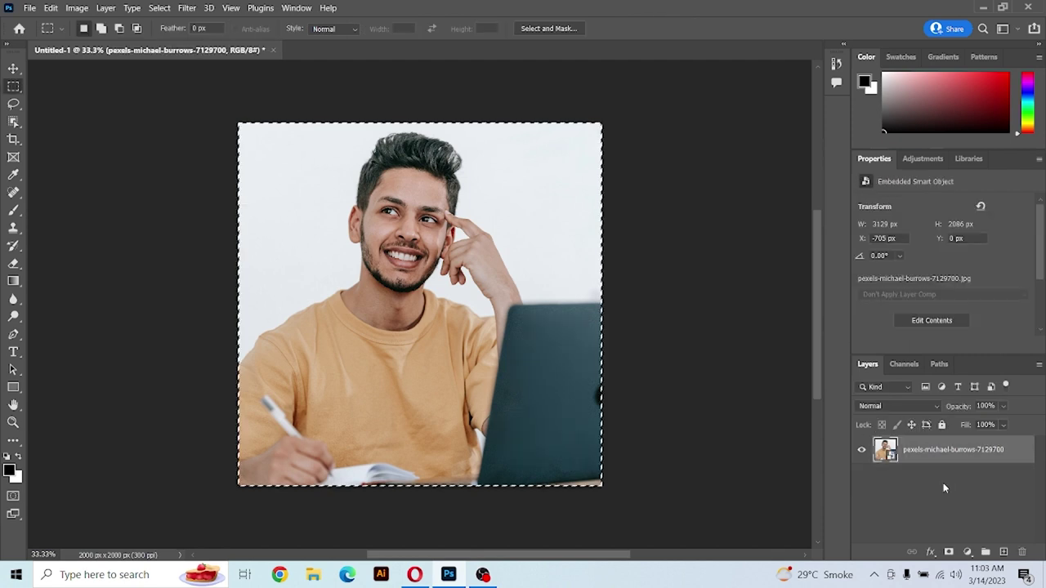
{"action": "key", "text": "ctrl+j"}
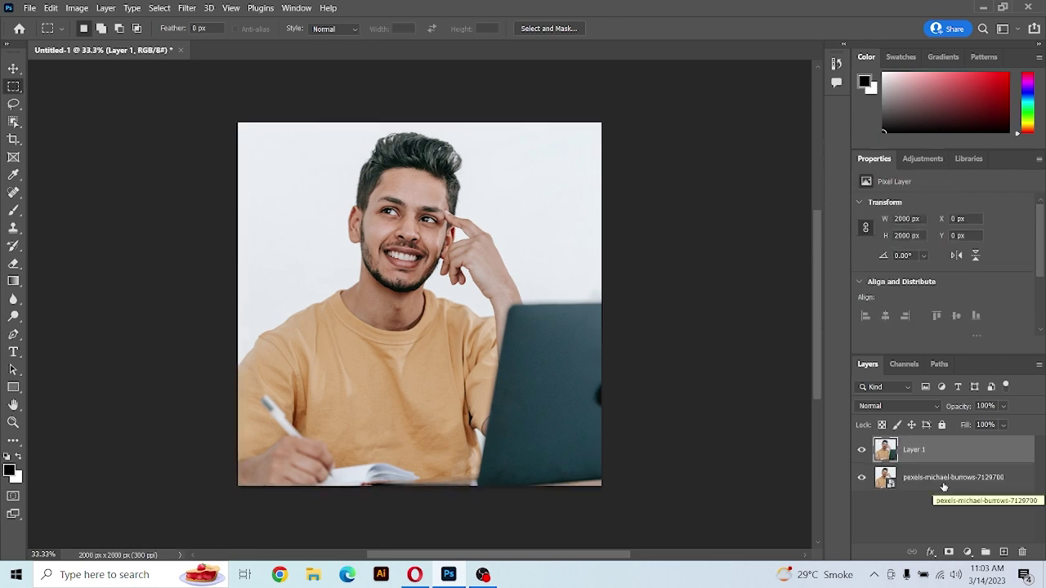
{"action": "left_click", "coordinate": [943, 487]}
{"action": "key", "text": "Delete"}
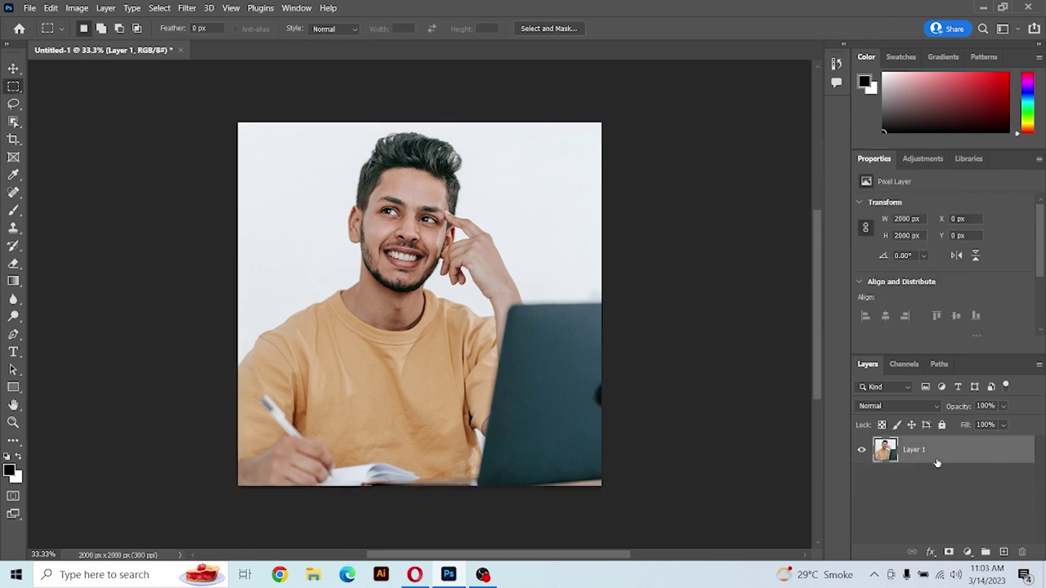
Convert Layer 1 into a smart object.
{"action": "right_click", "coordinate": [937, 461]}
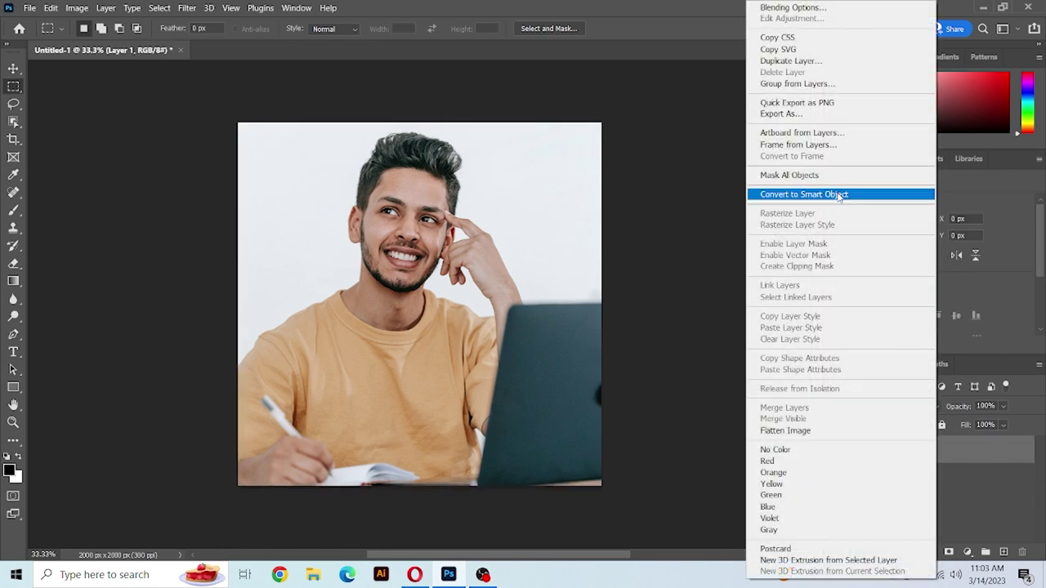
{"action": "left_click", "coordinate": [838, 195]}
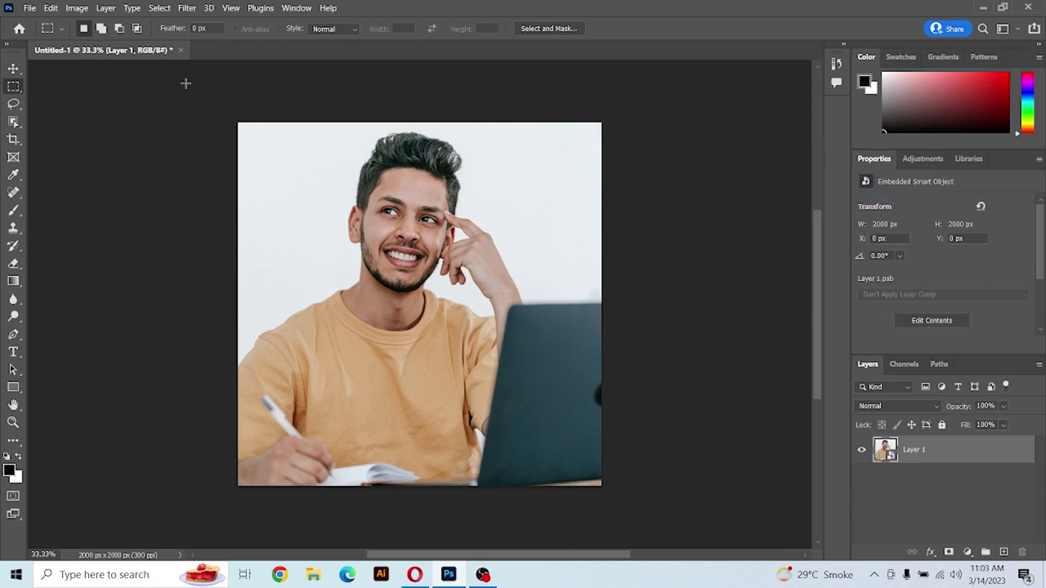
{"action": "left_click", "coordinate": [187, 9]}
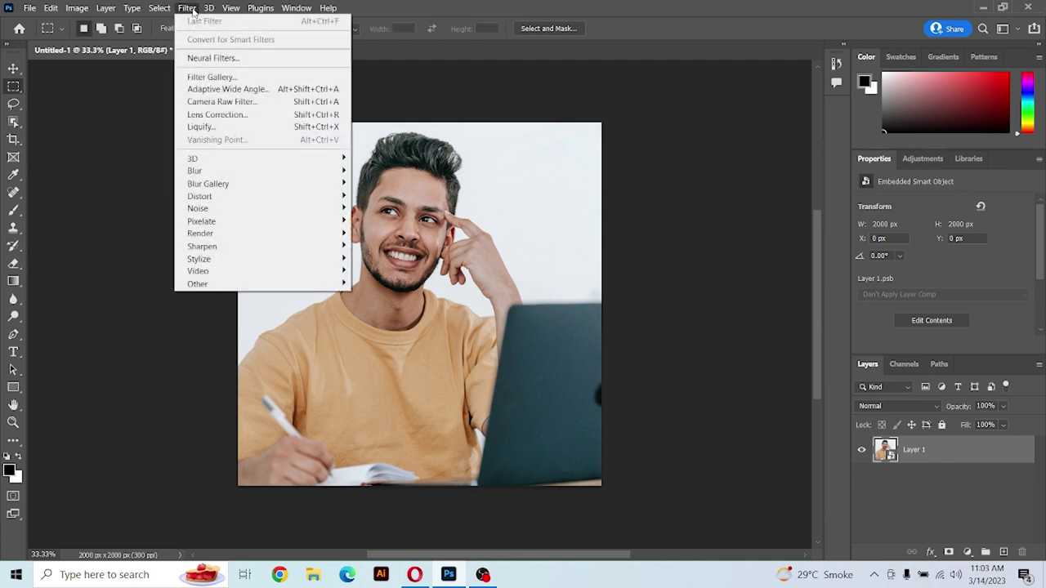
In Liquify Face-Aware, link both eyes and set Eye Size 100, Eye Height ~70, Eye Width 50.
{"action": "left_click", "coordinate": [233, 129]}
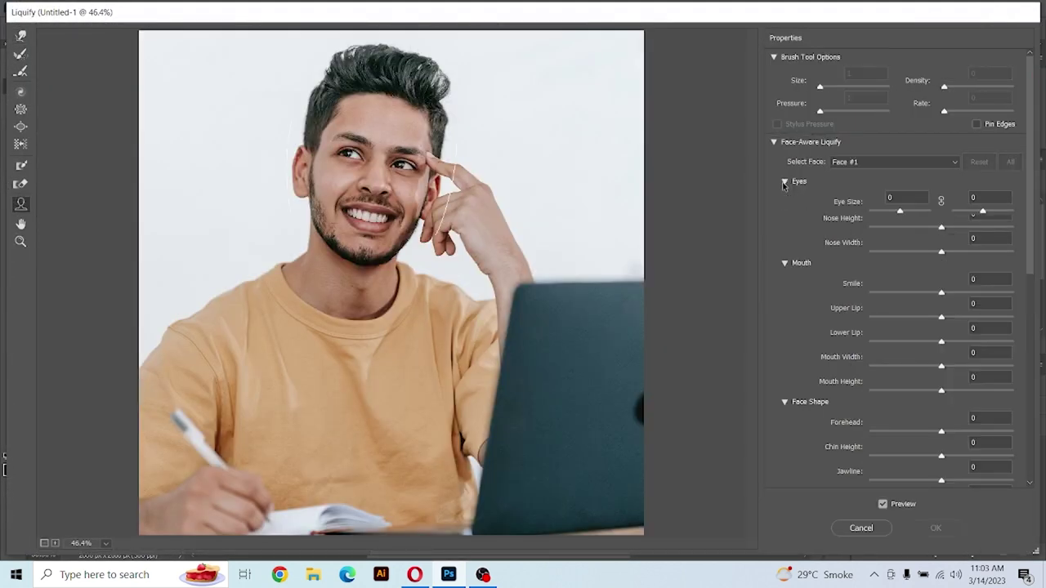
{"action": "left_click", "coordinate": [784, 182]}
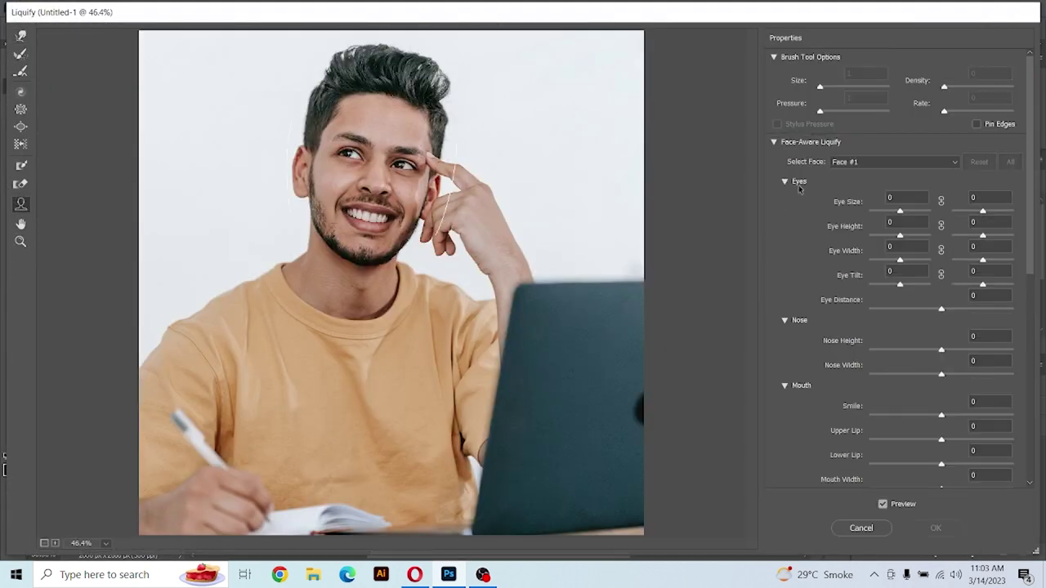
{"action": "left_click", "coordinate": [941, 201]}
{"action": "left_click", "coordinate": [941, 226]}
{"action": "left_click", "coordinate": [942, 249]}
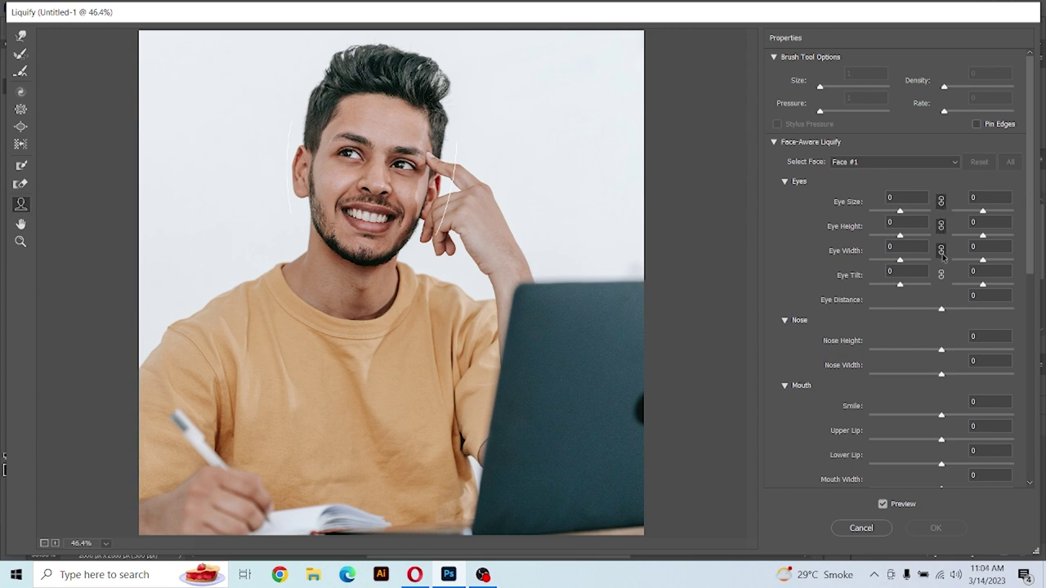
{"action": "left_click", "coordinate": [928, 211]}
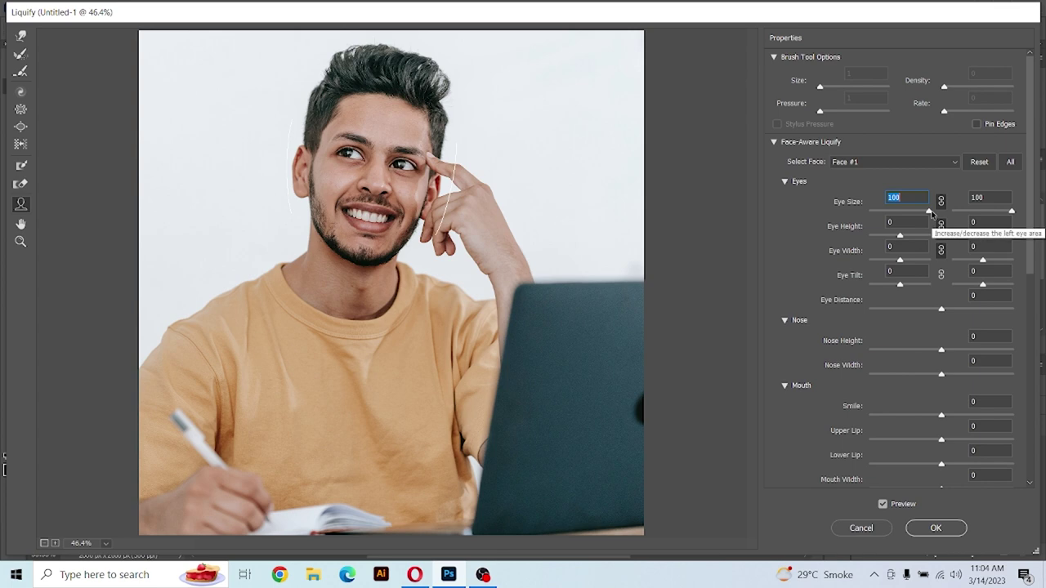
{"action": "left_click", "coordinate": [917, 235]}
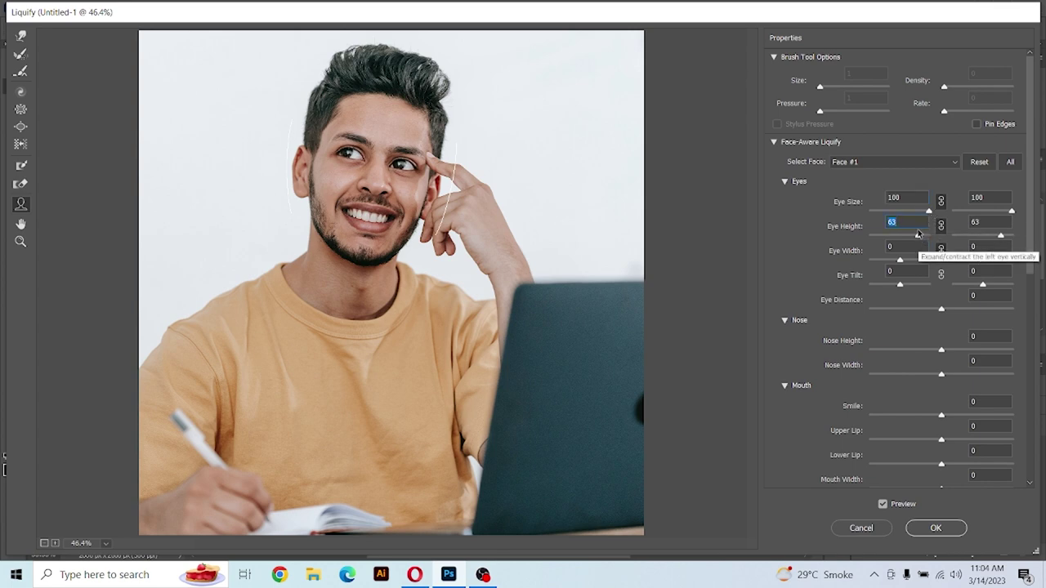
{"action": "key", "text": "Up"}
{"action": "key", "text": "Up"}
{"action": "key", "text": "Up"}
{"action": "key", "text": "Up"}
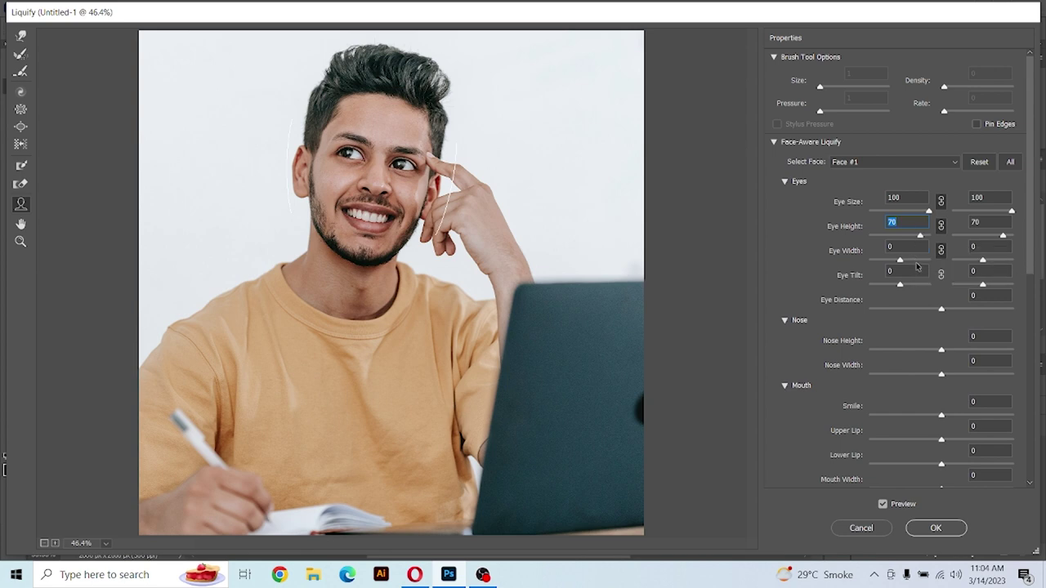
{"action": "left_click", "coordinate": [914, 260]}
{"action": "key", "text": "Down"}
{"action": "key", "text": "Down"}
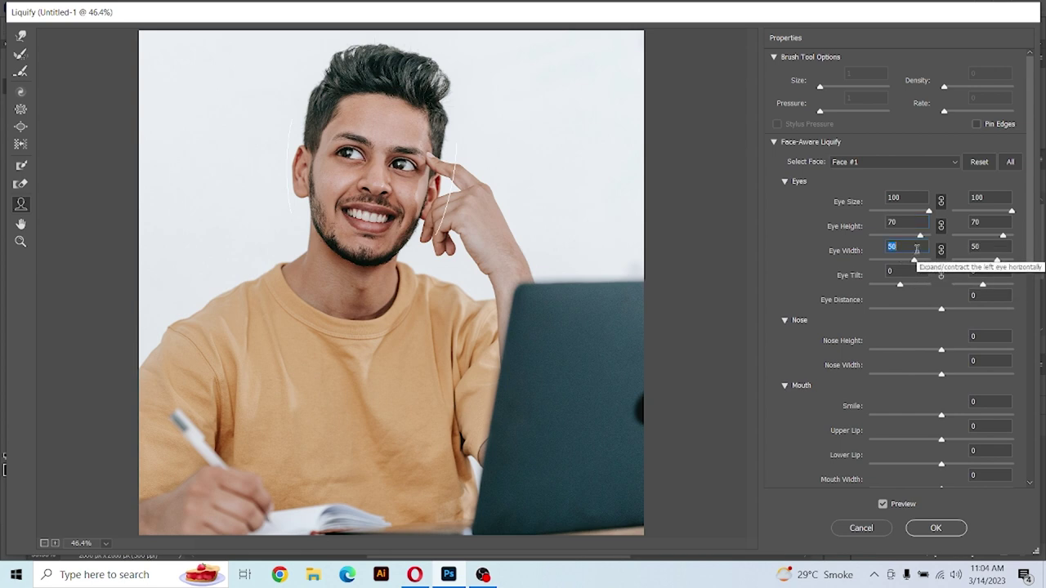
{"action": "left_click", "coordinate": [785, 182]}
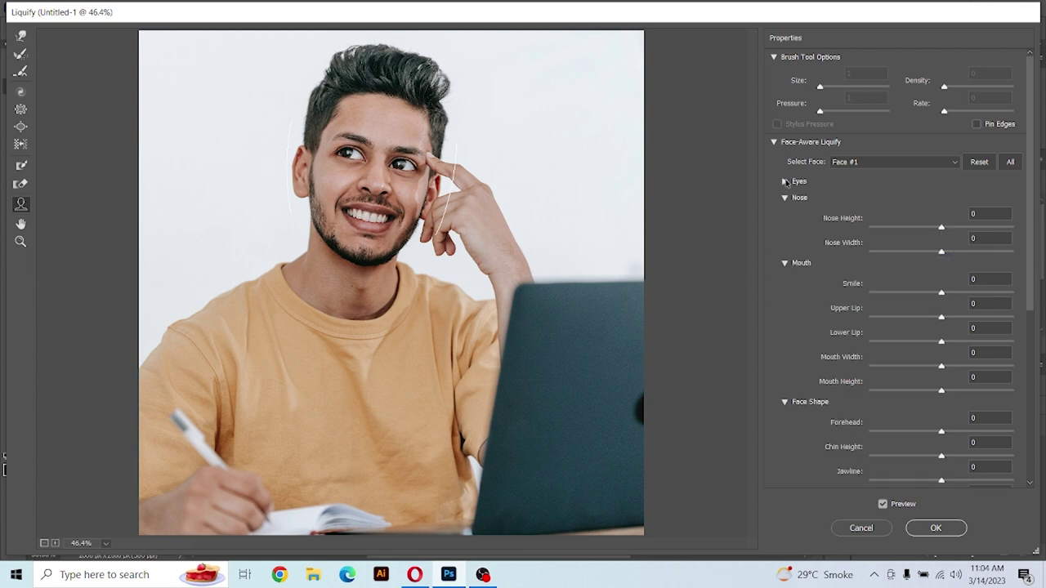
Set Nose Height and Nose Width to 100, Upper Lip to 100 and Lower Lip to -98.
{"action": "left_click", "coordinate": [1011, 229]}
{"action": "left_click", "coordinate": [1014, 253]}
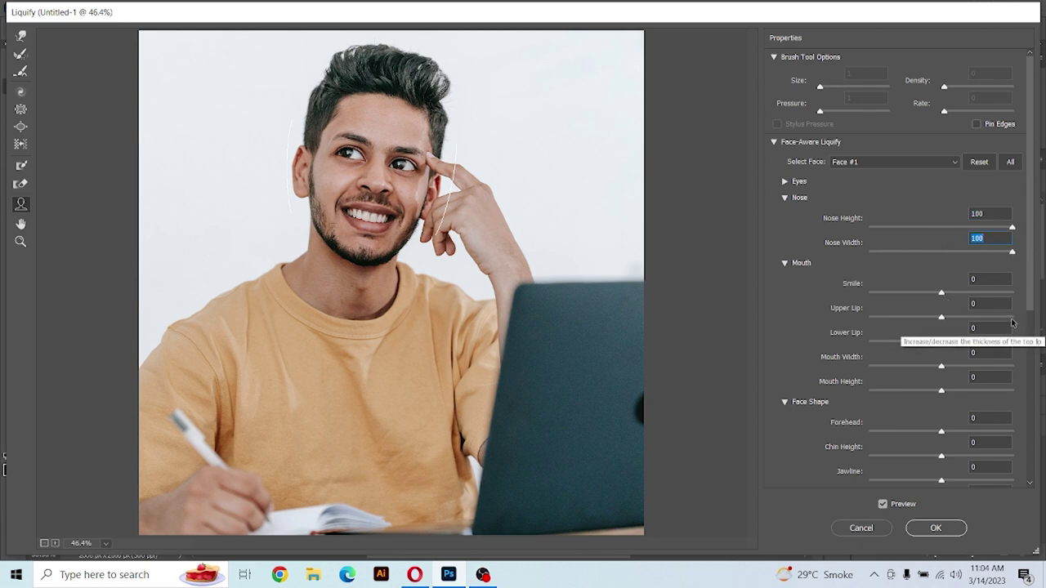
{"action": "left_click", "coordinate": [1012, 317]}
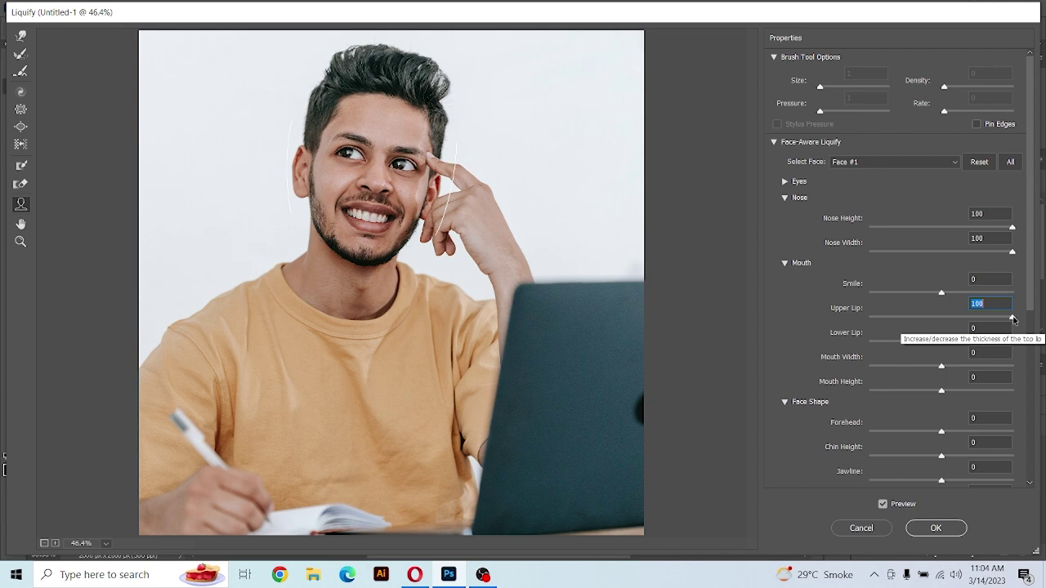
{"action": "left_click", "coordinate": [872, 342]}
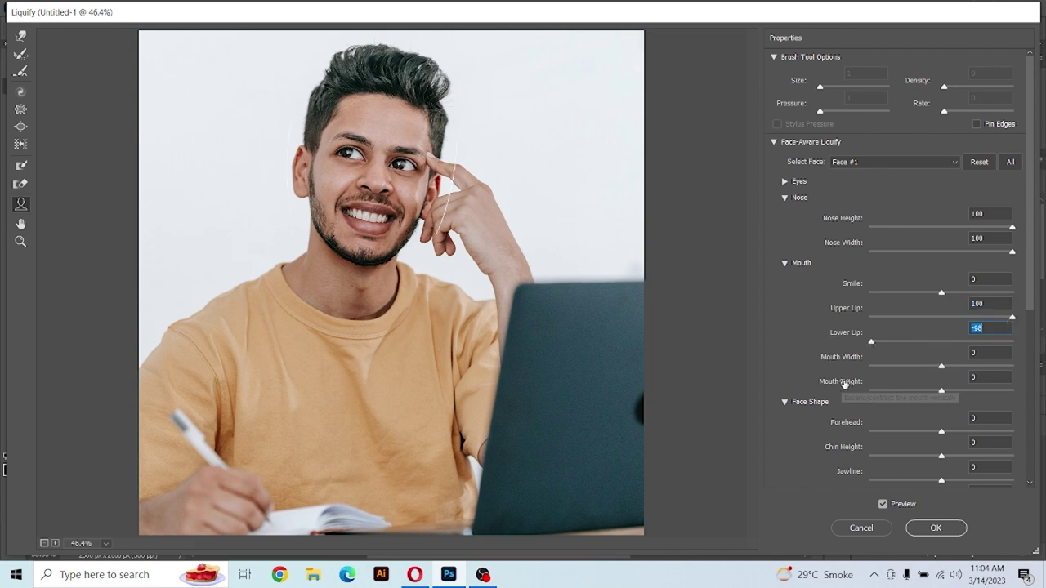
Lower Forehead to -52 and Chin Height to -35.
{"action": "left_click", "coordinate": [920, 433]}
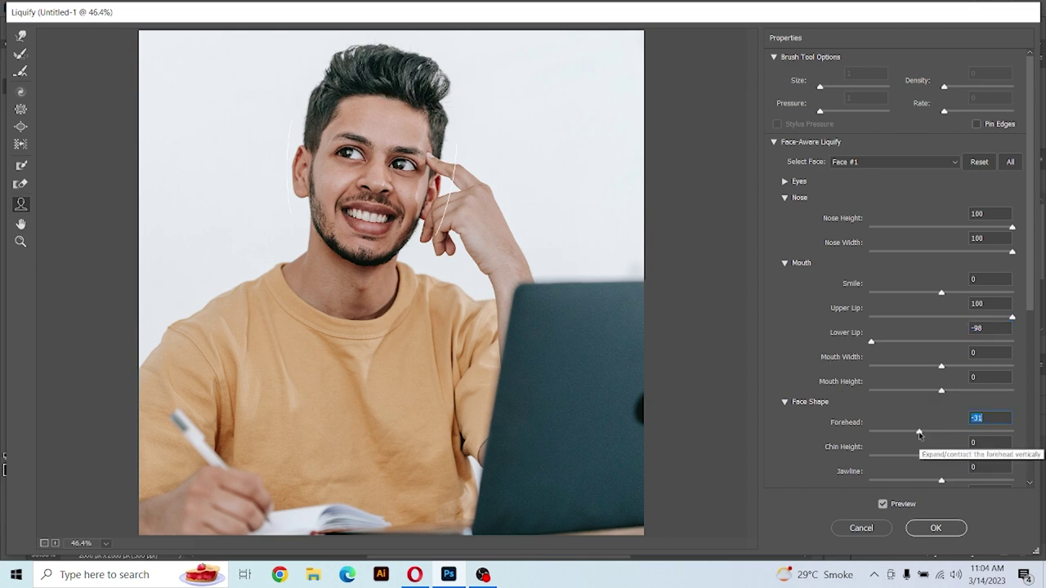
{"action": "left_click", "coordinate": [919, 433]}
{"action": "key", "text": "shift+Down"}
{"action": "key", "text": "shift+Down"}
{"action": "key", "text": "Down"}
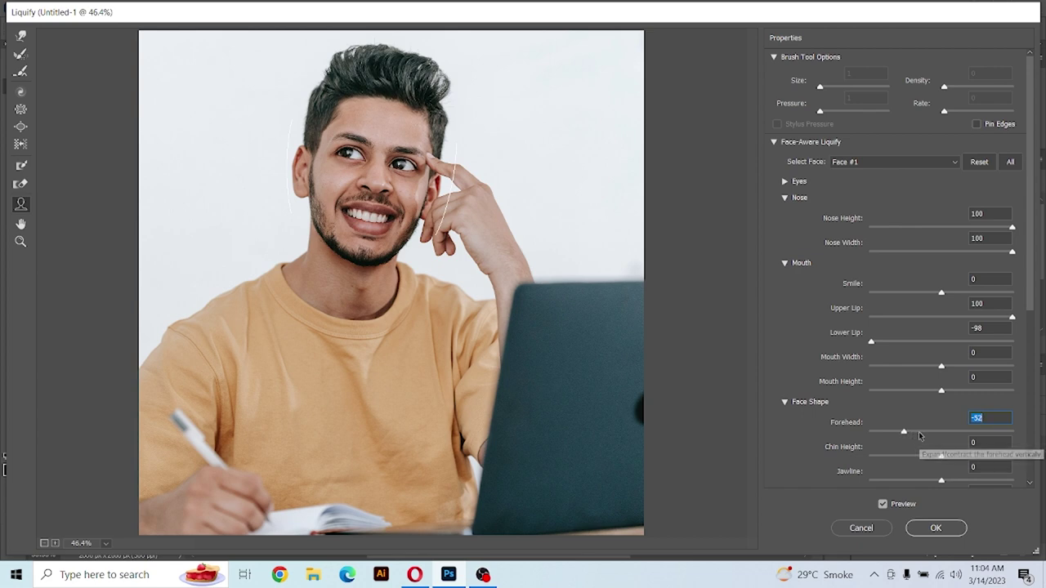
{"action": "left_click", "coordinate": [917, 456]}
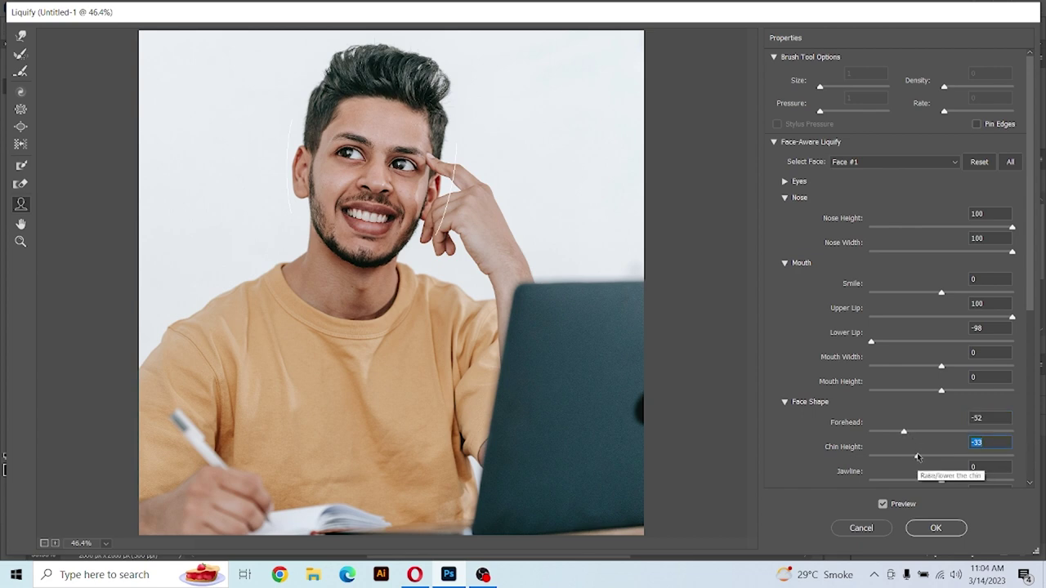
{"action": "key", "text": "Down"}
{"action": "key", "text": "Down"}
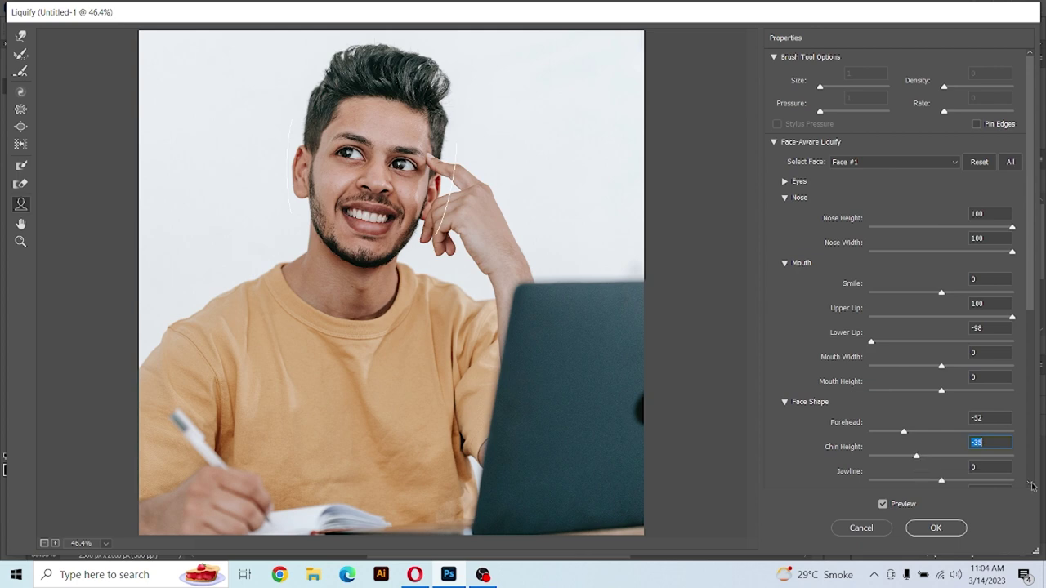
Narrow Jawline to -100, widen Face Width to 29, compare with Preview, and apply Liquify.
{"action": "left_click", "coordinate": [1031, 484]}
{"action": "left_click", "coordinate": [1030, 484]}
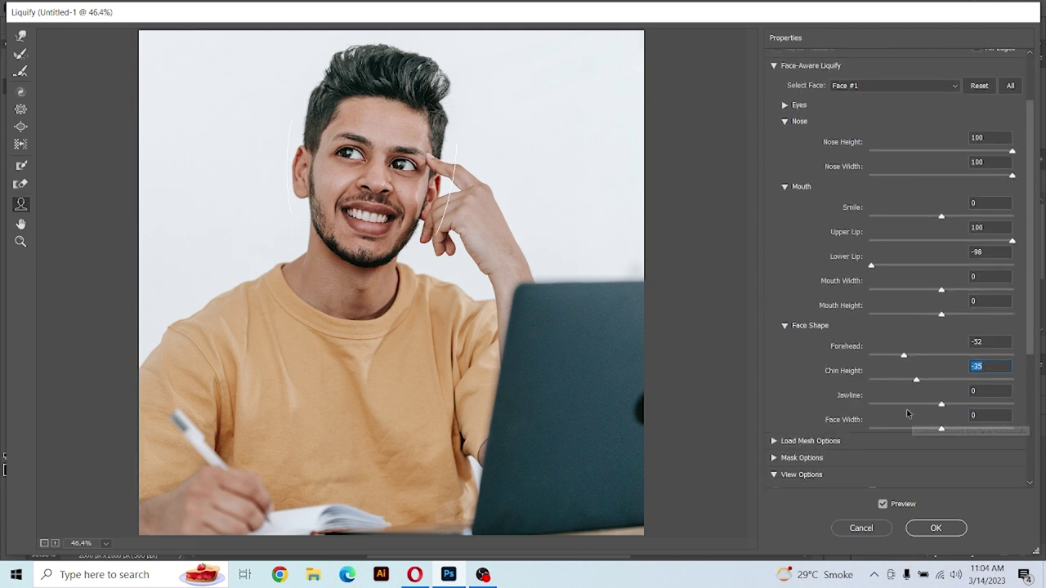
{"action": "left_click", "coordinate": [871, 405]}
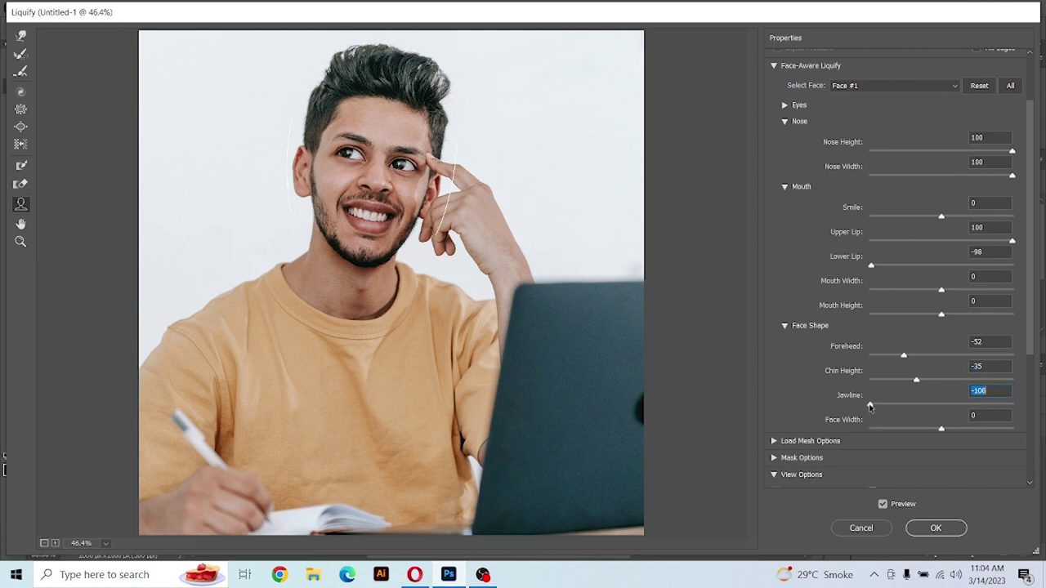
{"action": "left_click", "coordinate": [962, 429]}
{"action": "left_click", "coordinate": [885, 505]}
{"action": "left_click", "coordinate": [884, 505]}
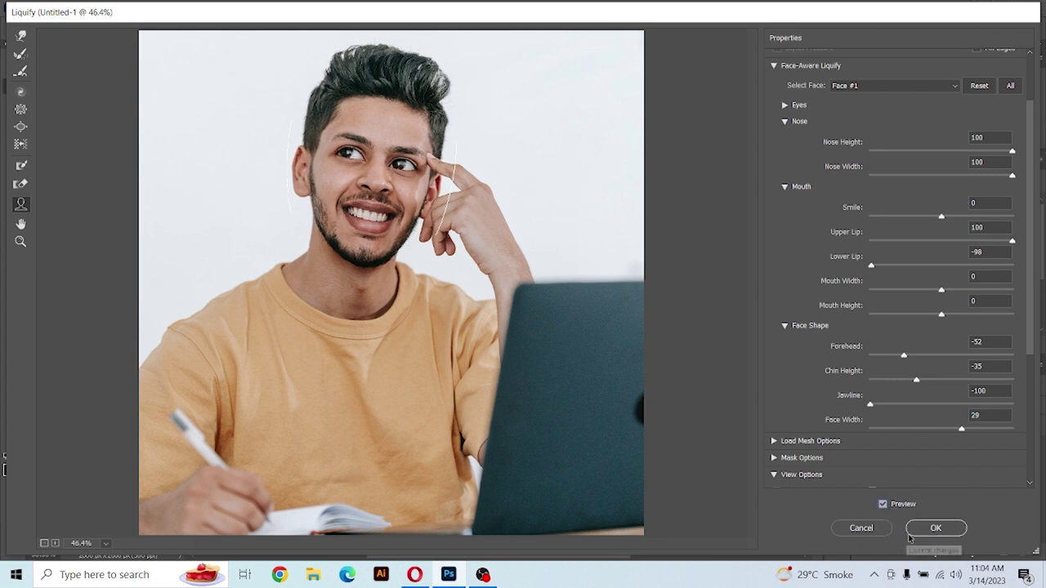
{"action": "left_click", "coordinate": [934, 529]}
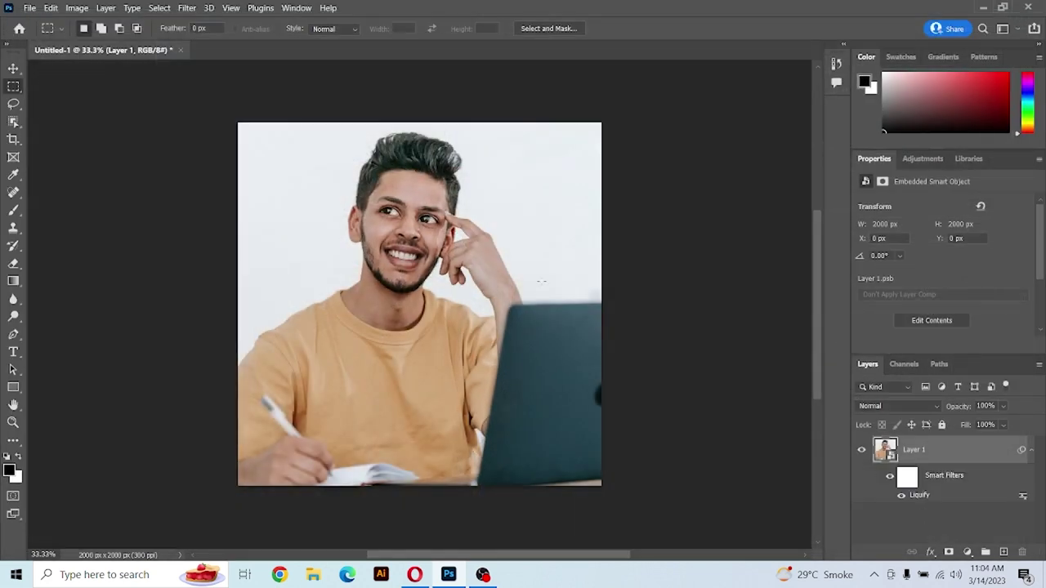
Apply Oil Paint at default settings: Stylization 5.0, Cleanliness 3.0, Scale 0.1, Bristle Detail 0.
{"action": "left_click", "coordinate": [187, 8]}
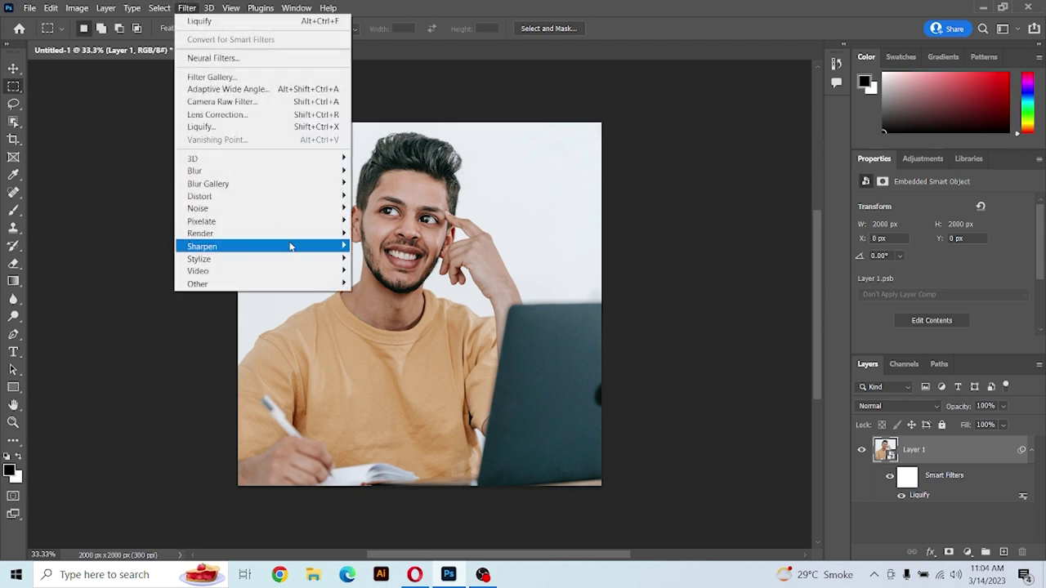
{"action": "mouse_move", "coordinate": [198, 258]}
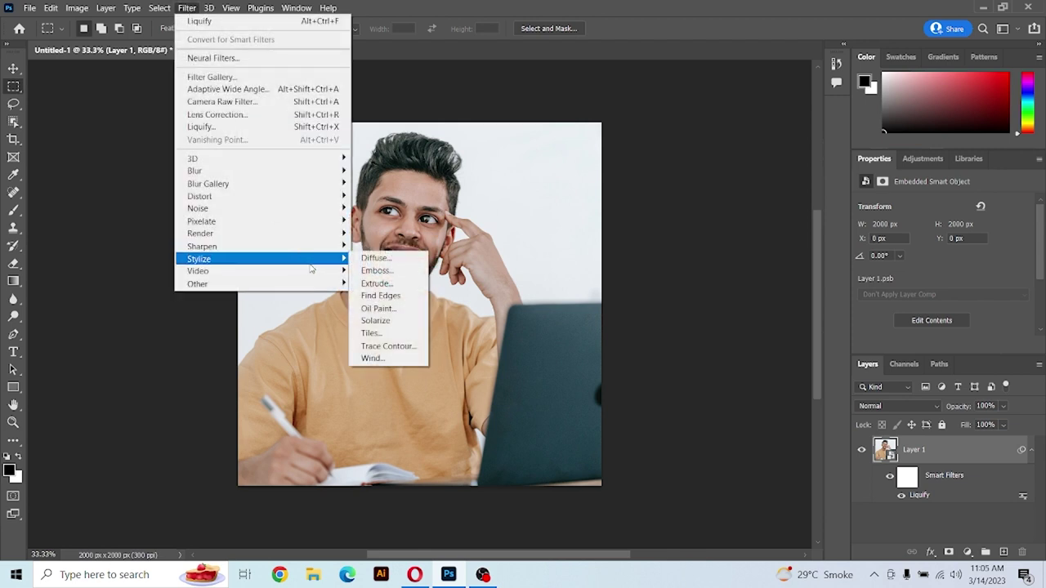
{"action": "left_click", "coordinate": [378, 309]}
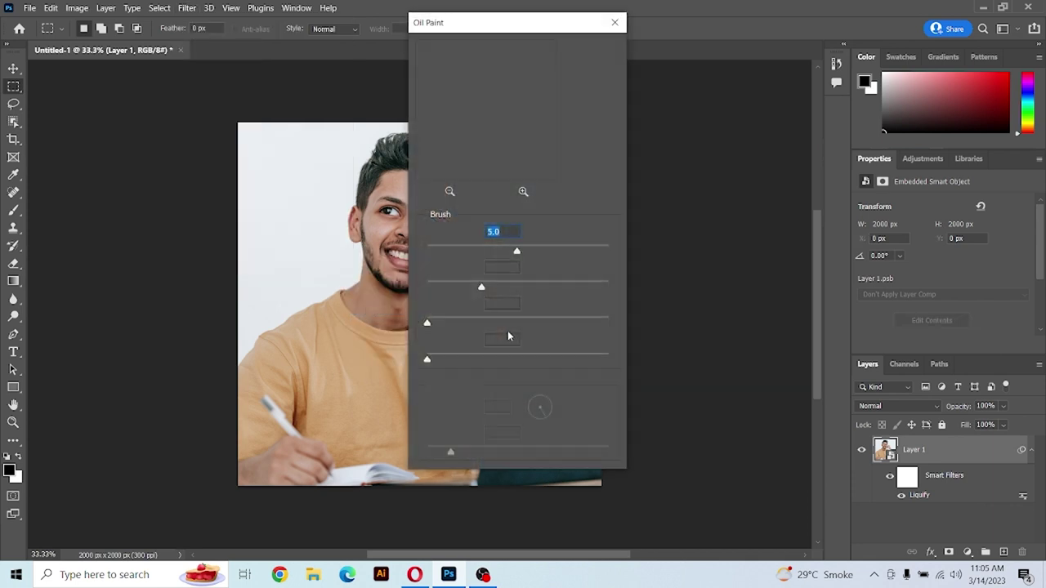
{"action": "left_click", "coordinate": [588, 50]}
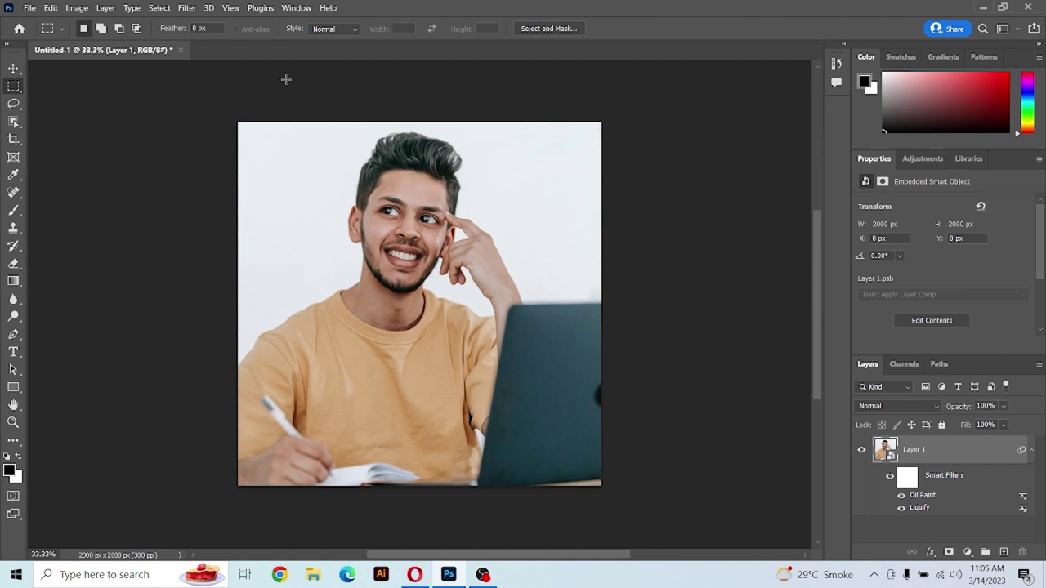
{"action": "left_click", "coordinate": [187, 8]}
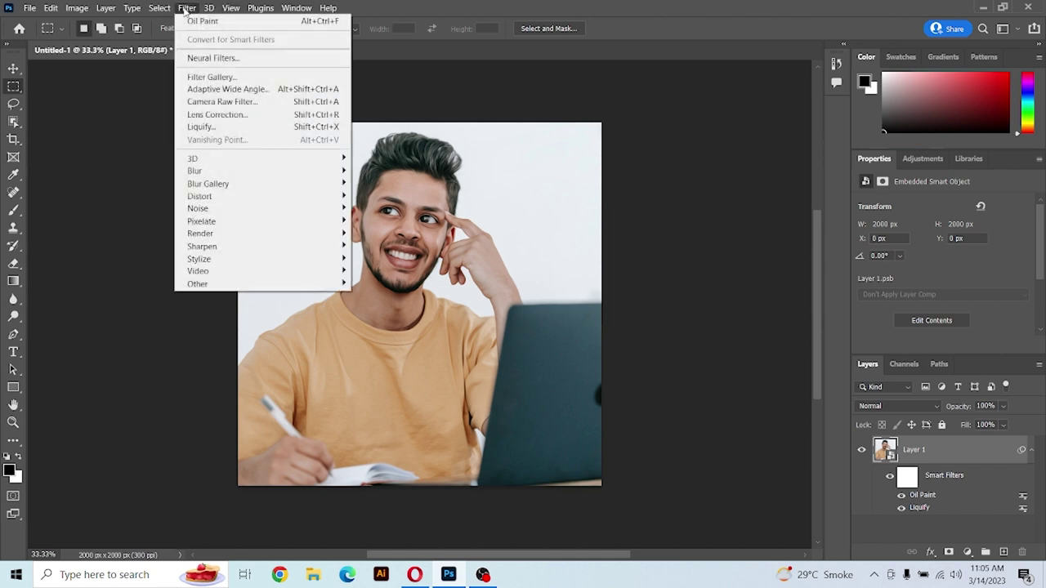
Apply Filter Gallery Poster Edges with Edge Thickness 10, Intensity 1, Posterization 6.
{"action": "left_click", "coordinate": [212, 78]}
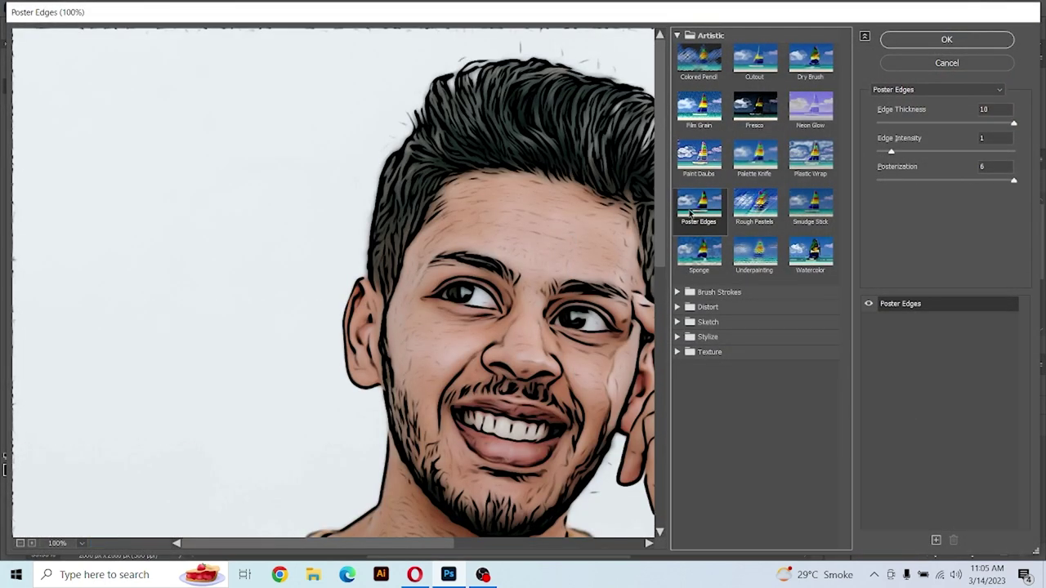
{"action": "left_click", "coordinate": [996, 109]}
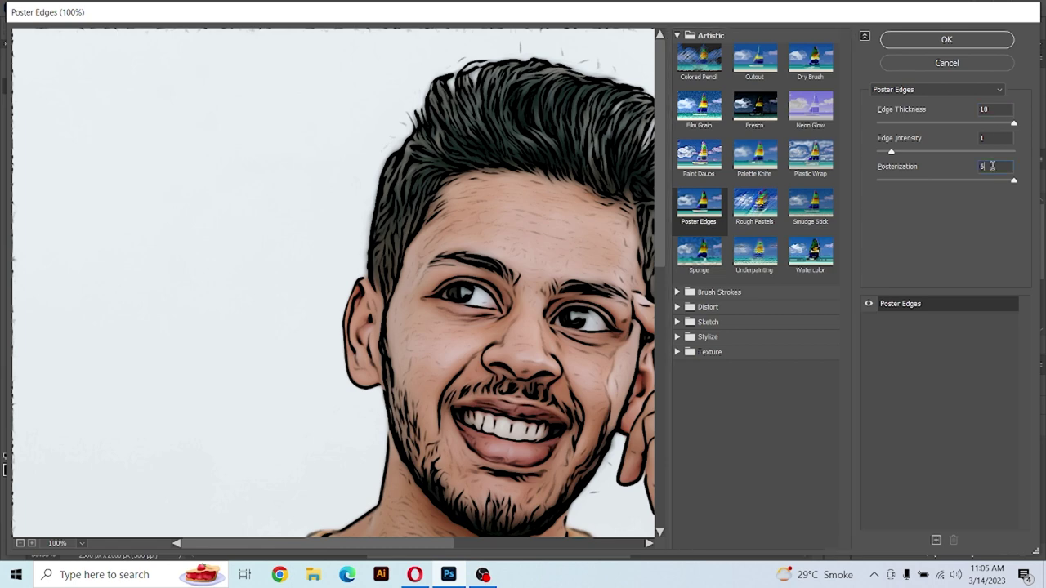
{"action": "left_click", "coordinate": [974, 39]}
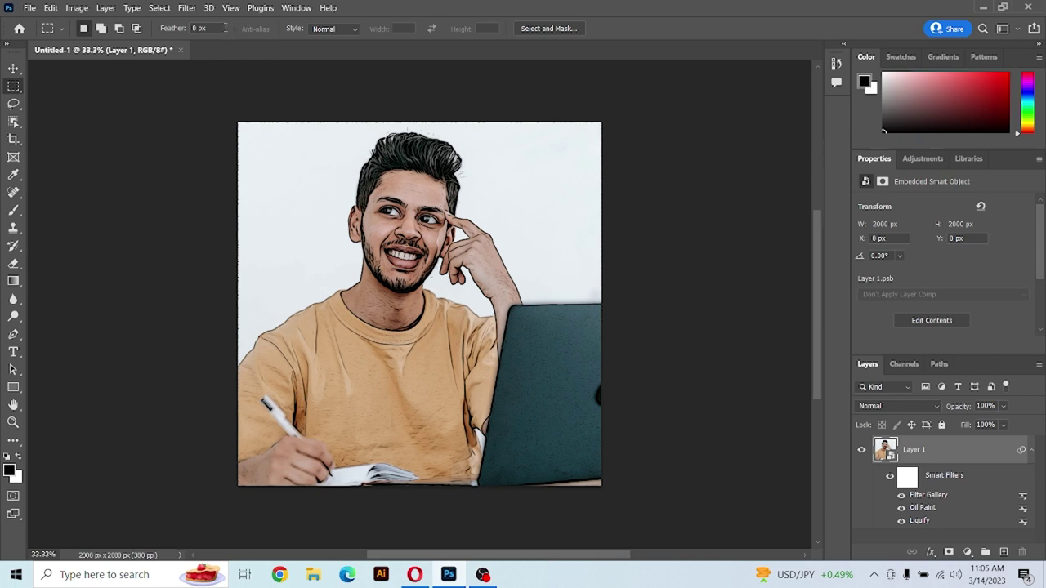
{"action": "left_click", "coordinate": [186, 10]}
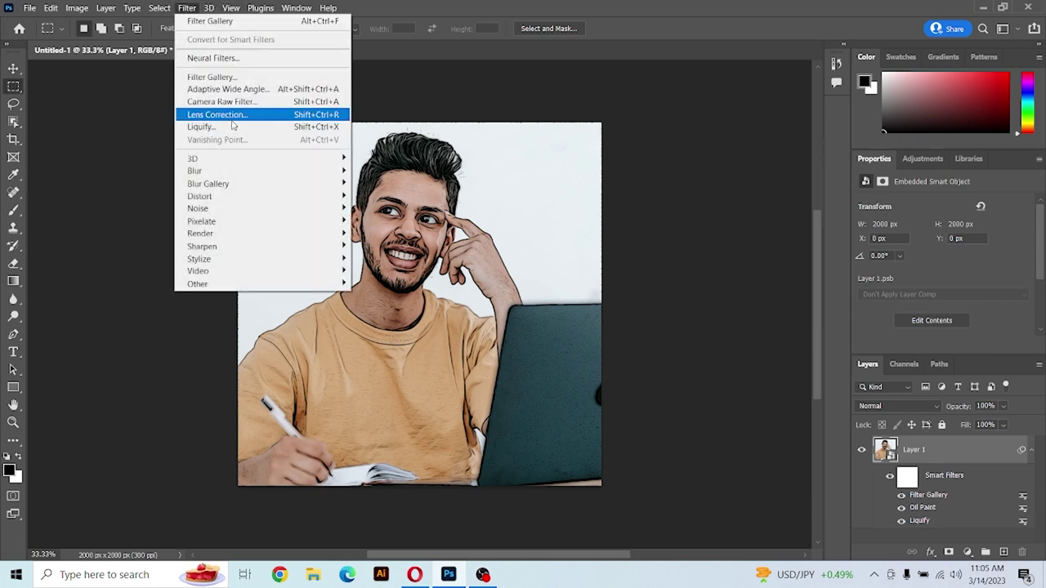
Apply a Surface Blur with Radius 20 and Threshold 10.
{"action": "mouse_move", "coordinate": [194, 171]}
{"action": "left_click", "coordinate": [386, 296]}
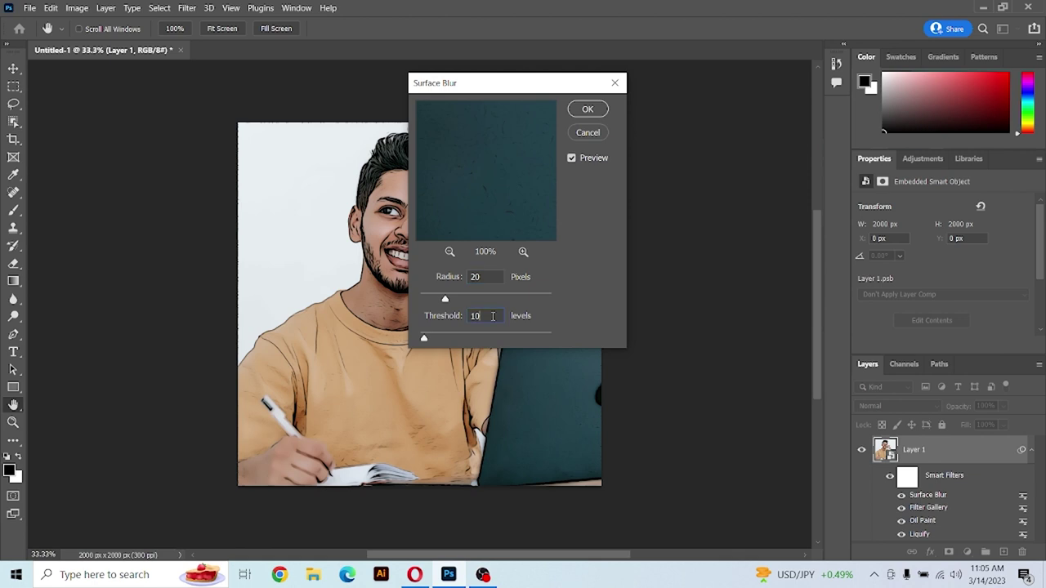
{"action": "left_click", "coordinate": [587, 109]}
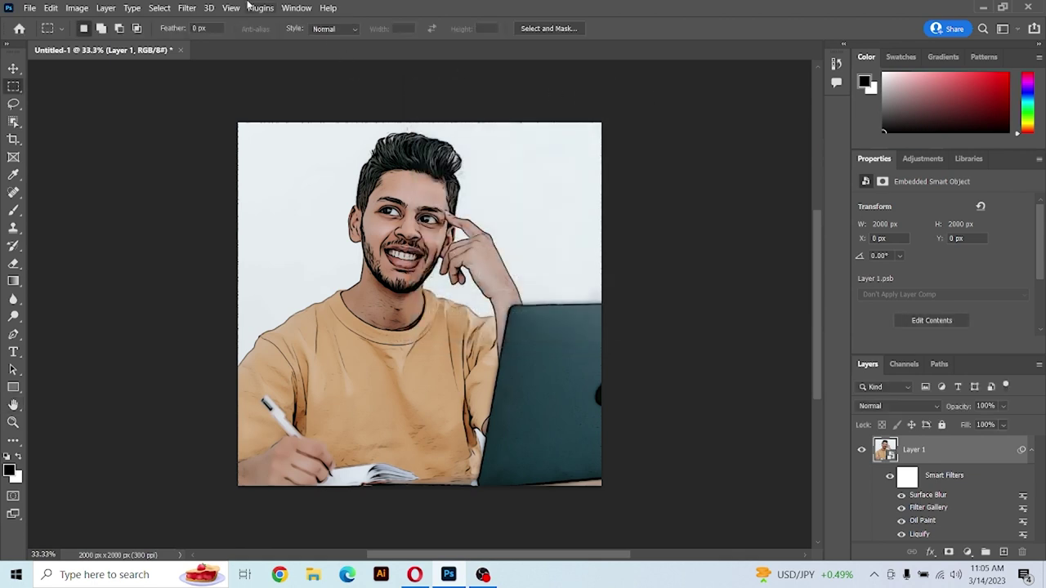
{"action": "left_click", "coordinate": [188, 8]}
{"action": "mouse_move", "coordinate": [198, 258]}
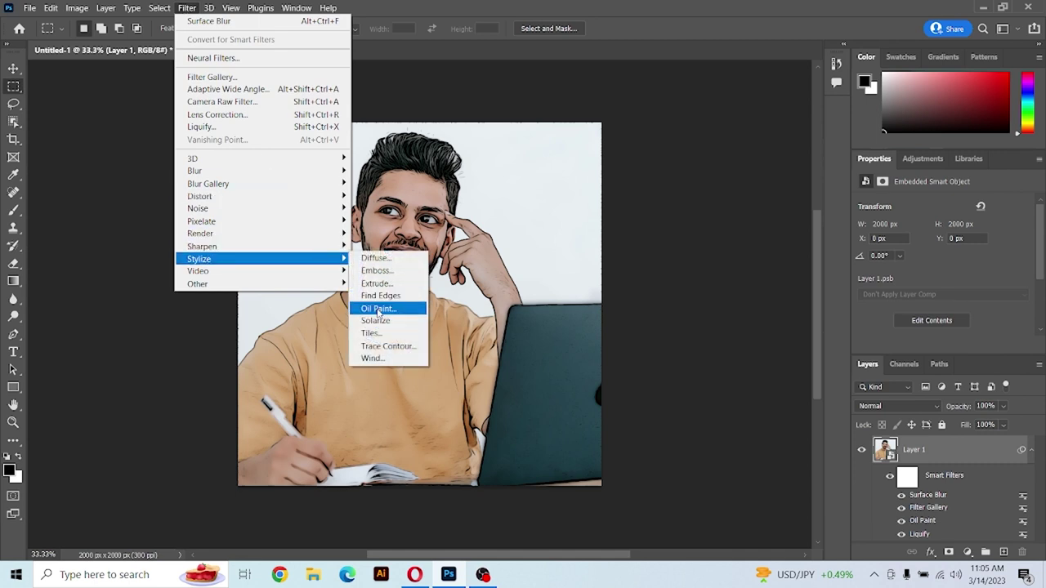
Add a second Oil Paint filter with adjusted Cleanliness and Scale values.
{"action": "left_click", "coordinate": [377, 309]}
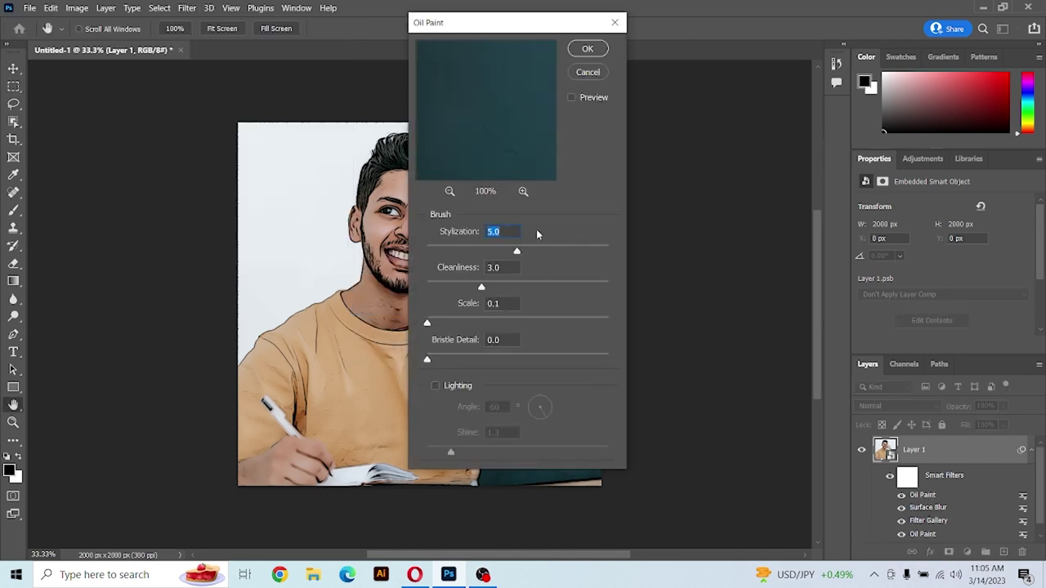
{"action": "left_click", "coordinate": [504, 272]}
{"action": "left_click", "coordinate": [504, 304]}
{"action": "left_click", "coordinate": [588, 49]}
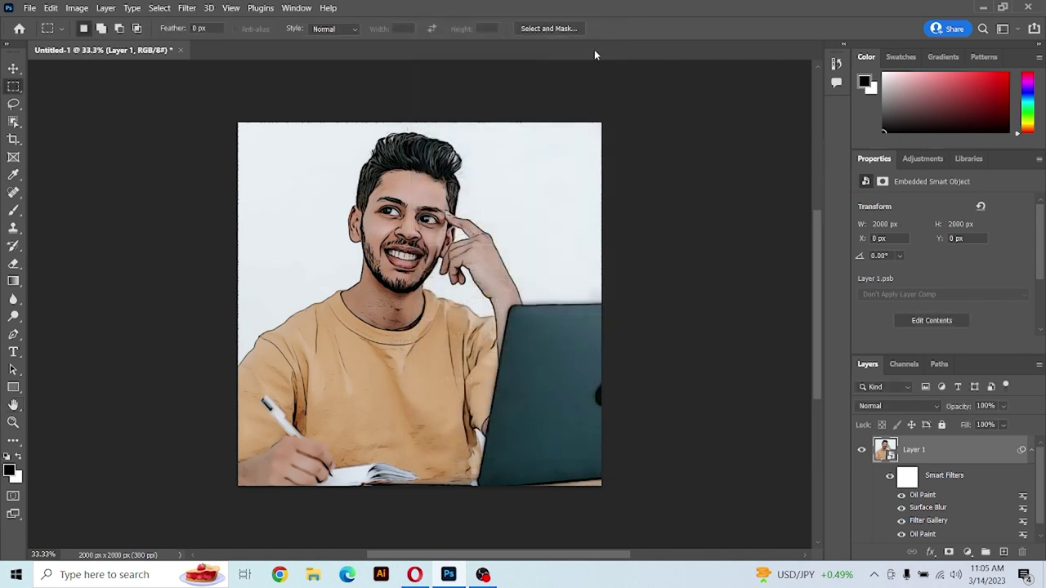
{"action": "left_click", "coordinate": [186, 8]}
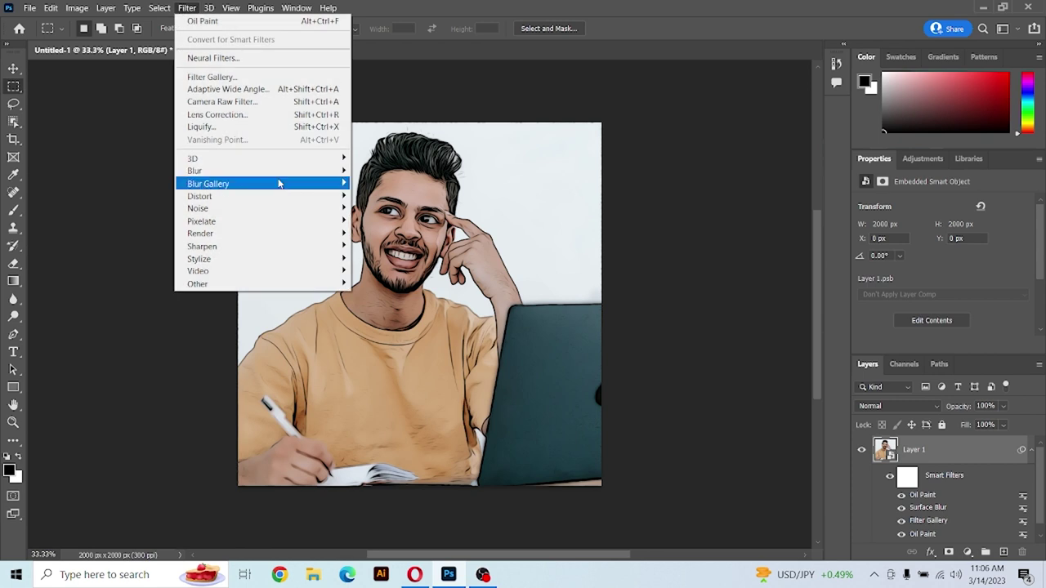
Add an Unsharp Mask smart filter with an edited Amount value.
{"action": "mouse_move", "coordinate": [202, 246]}
{"action": "left_click", "coordinate": [383, 308]}
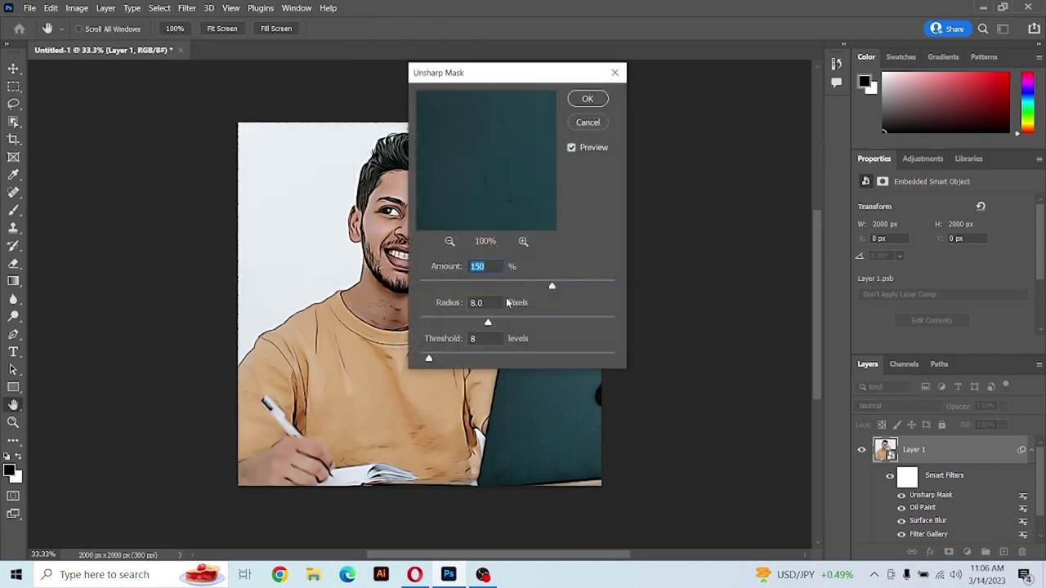
{"action": "left_click", "coordinate": [499, 268]}
{"action": "left_click", "coordinate": [590, 98]}
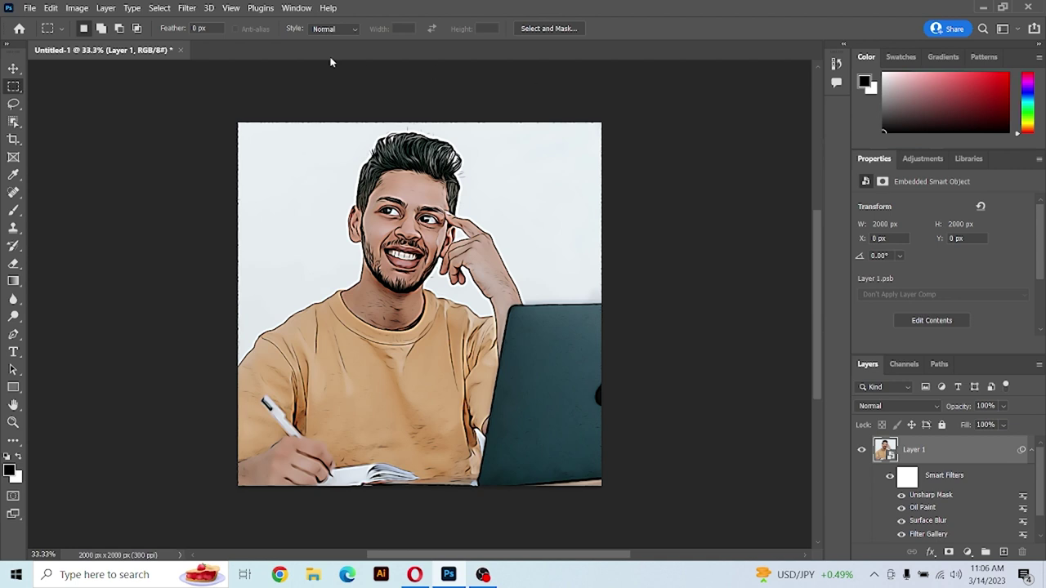
{"action": "left_click", "coordinate": [186, 8]}
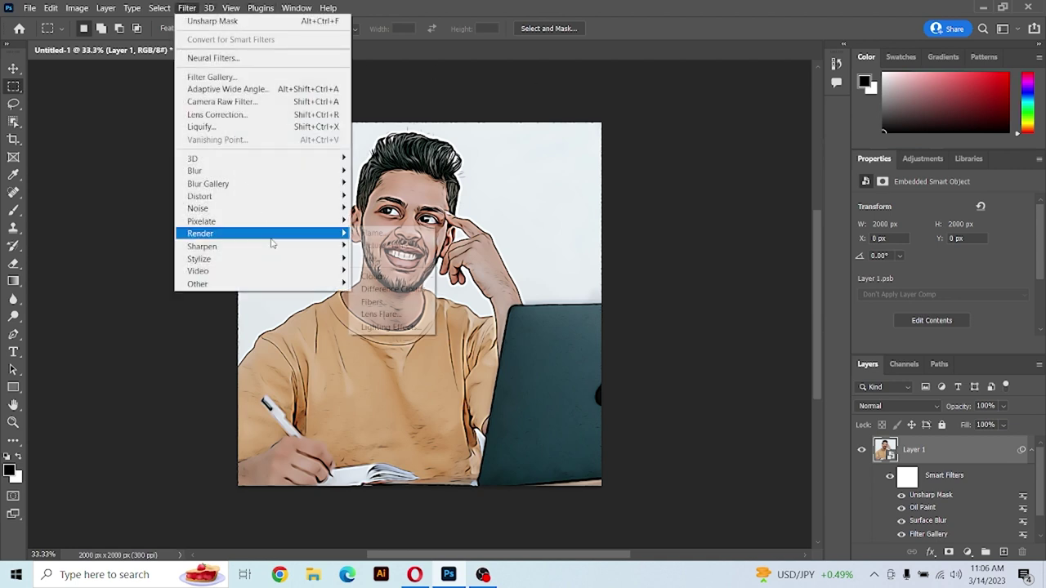
{"action": "mouse_move", "coordinate": [202, 246]}
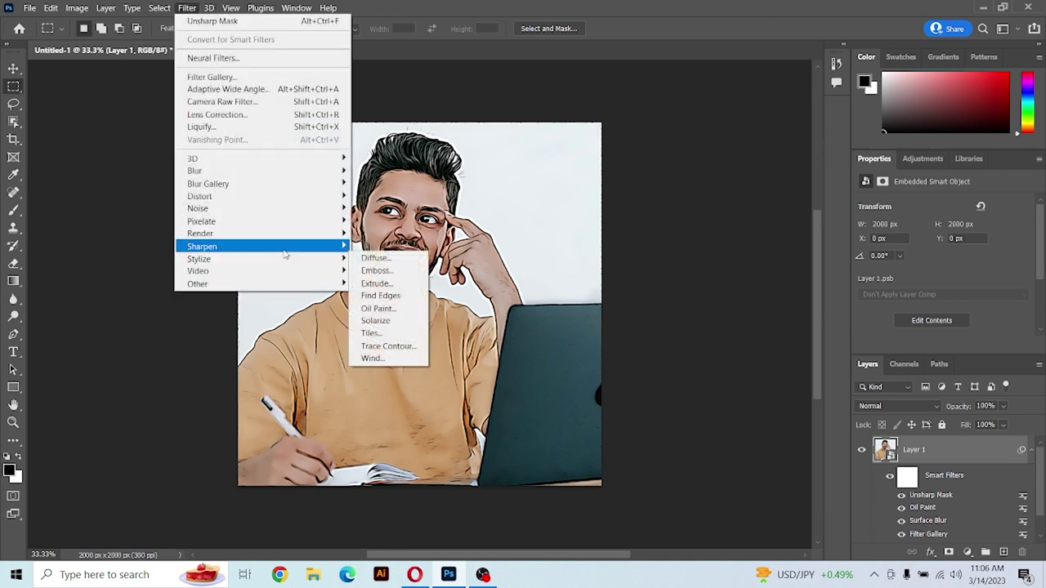
Add Smart Sharpen removing Gaussian Blur, and collapse the smart filter list.
{"action": "left_click", "coordinate": [376, 299]}
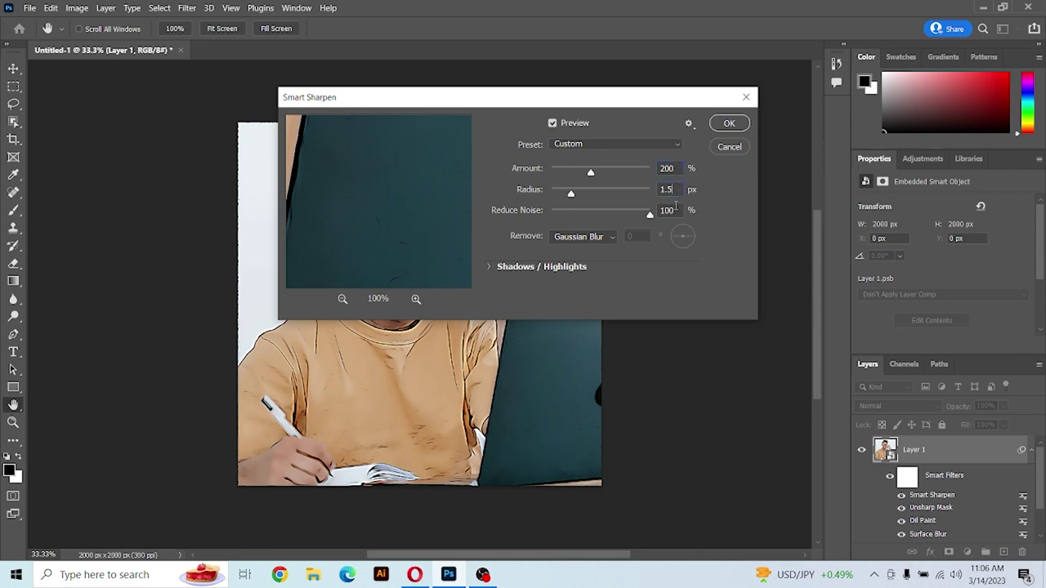
{"action": "left_click", "coordinate": [605, 240]}
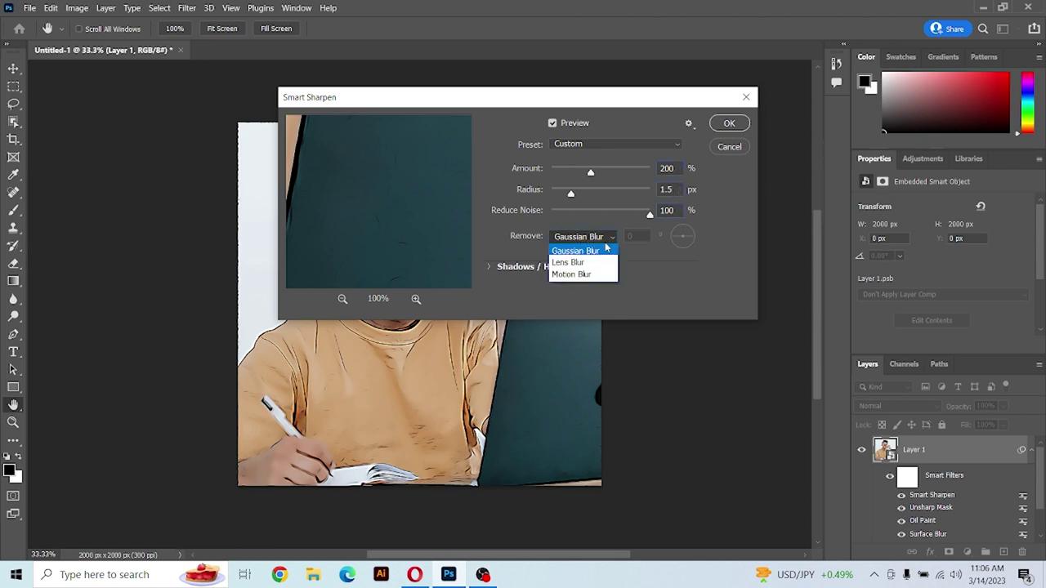
{"action": "left_click", "coordinate": [591, 252]}
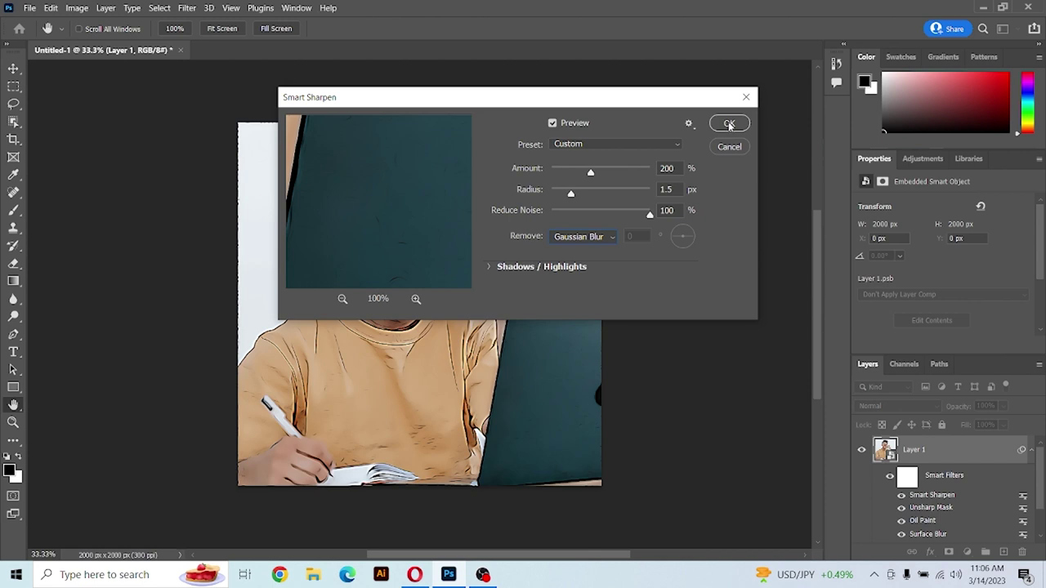
{"action": "left_click", "coordinate": [730, 124]}
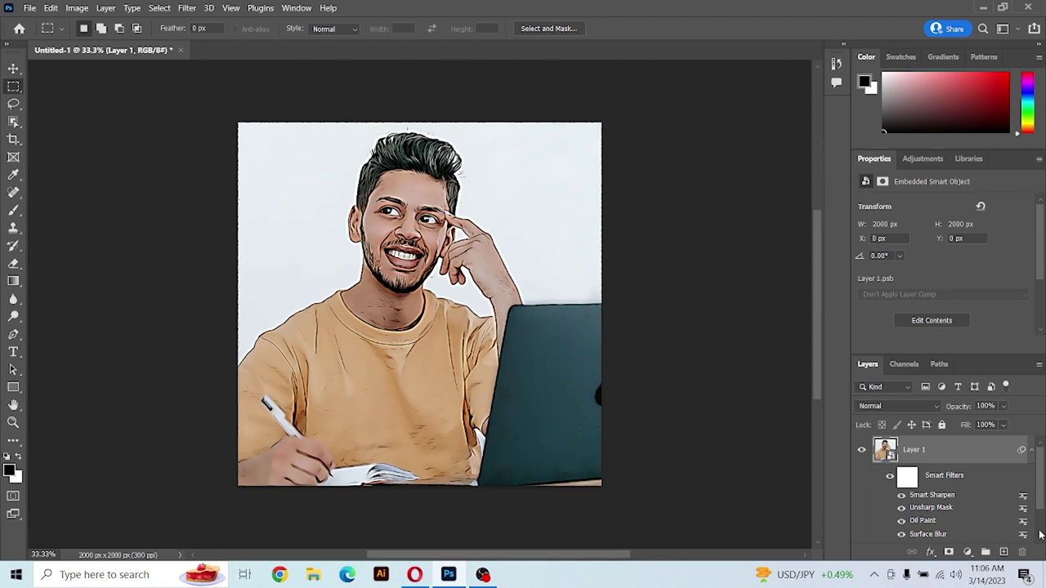
{"action": "left_click", "coordinate": [1032, 451]}
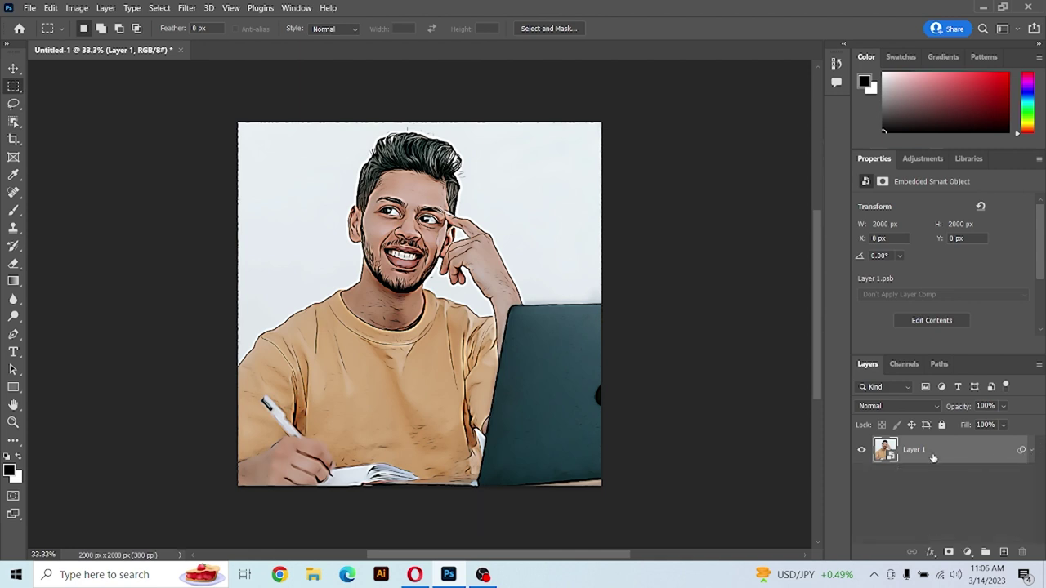
Duplicate Layer 1 as Layer 1 copy and give the copy a 20.0 px Gaussian Blur.
{"action": "key", "text": "ctrl+j"}
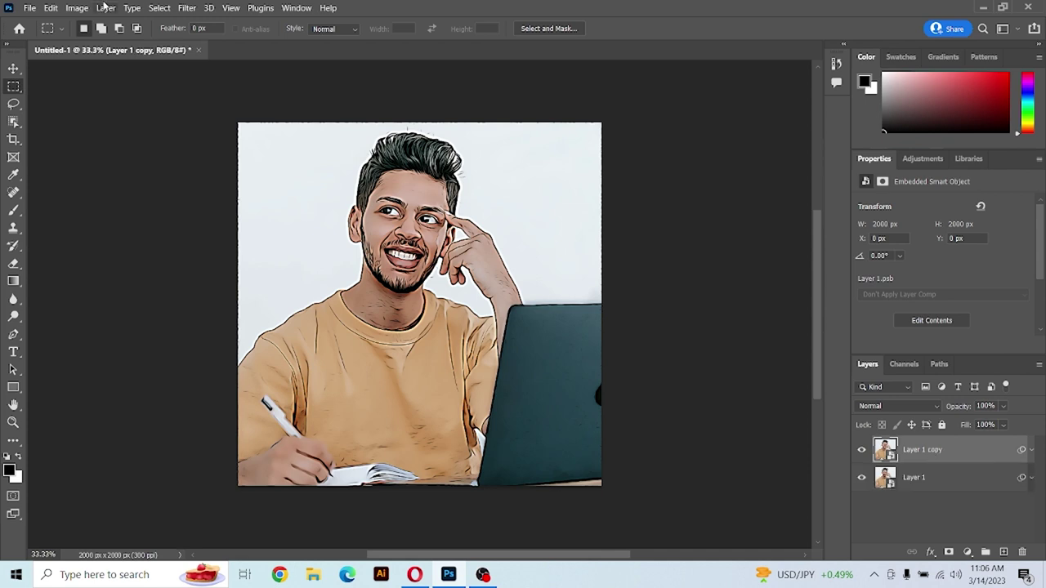
{"action": "left_click", "coordinate": [187, 8]}
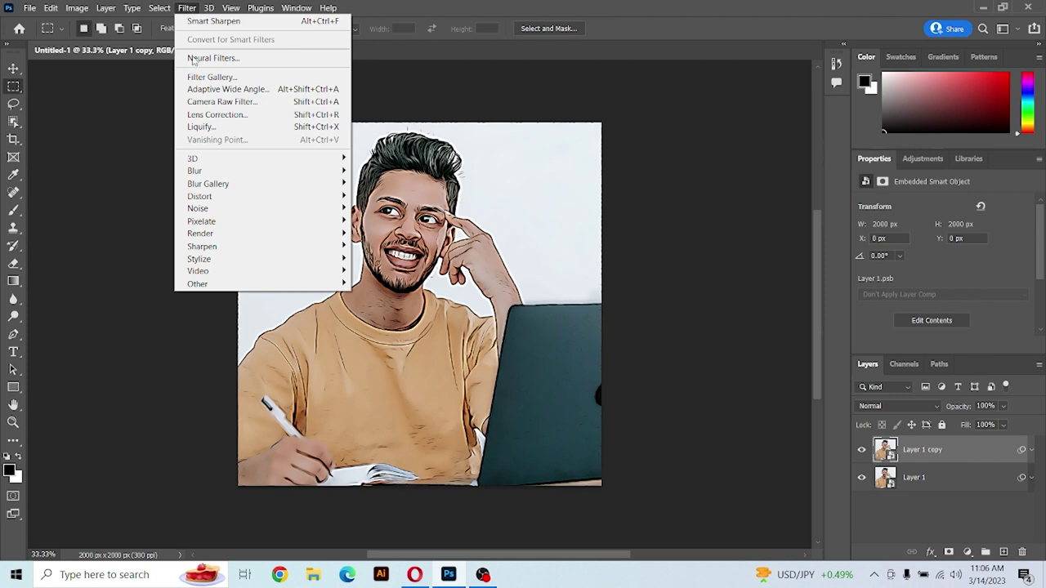
{"action": "mouse_move", "coordinate": [260, 171]}
{"action": "left_click", "coordinate": [392, 221]}
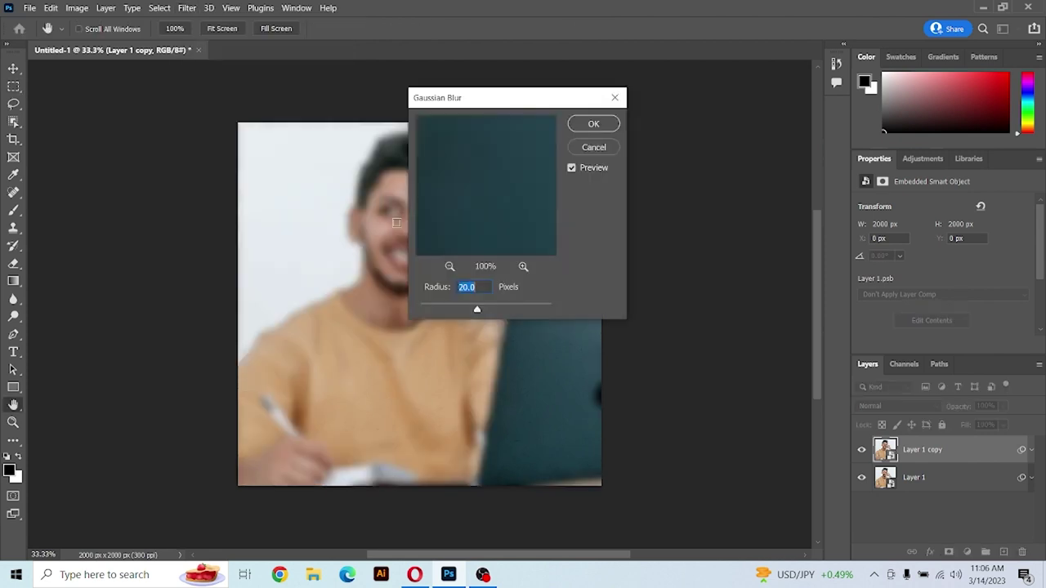
{"action": "left_click", "coordinate": [594, 124]}
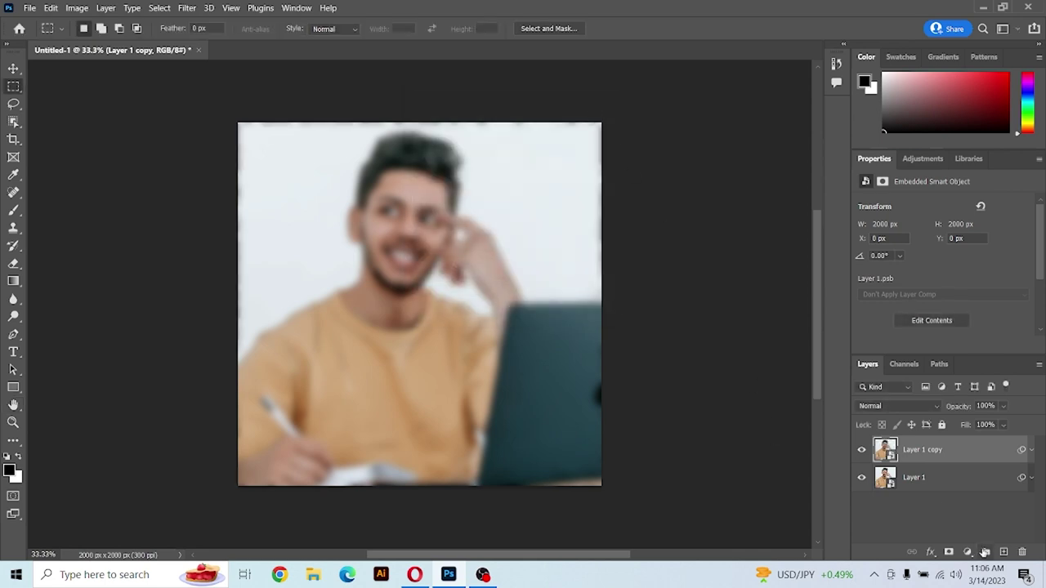
Add Invert and Black & White adjustments clipped to Layer 1 copy, then select Invert 1.
{"action": "left_click", "coordinate": [968, 553]}
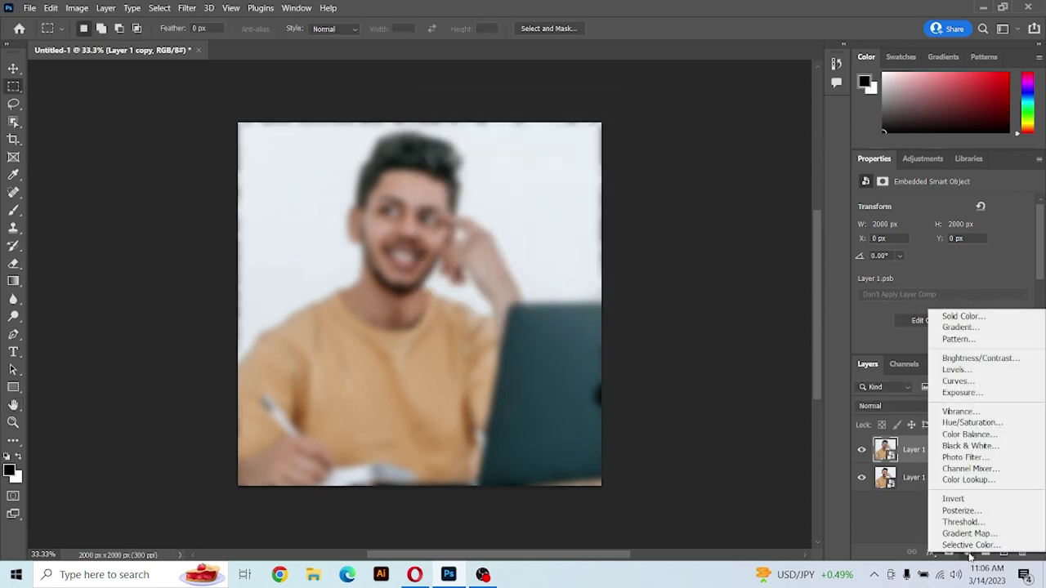
{"action": "left_click", "coordinate": [958, 499]}
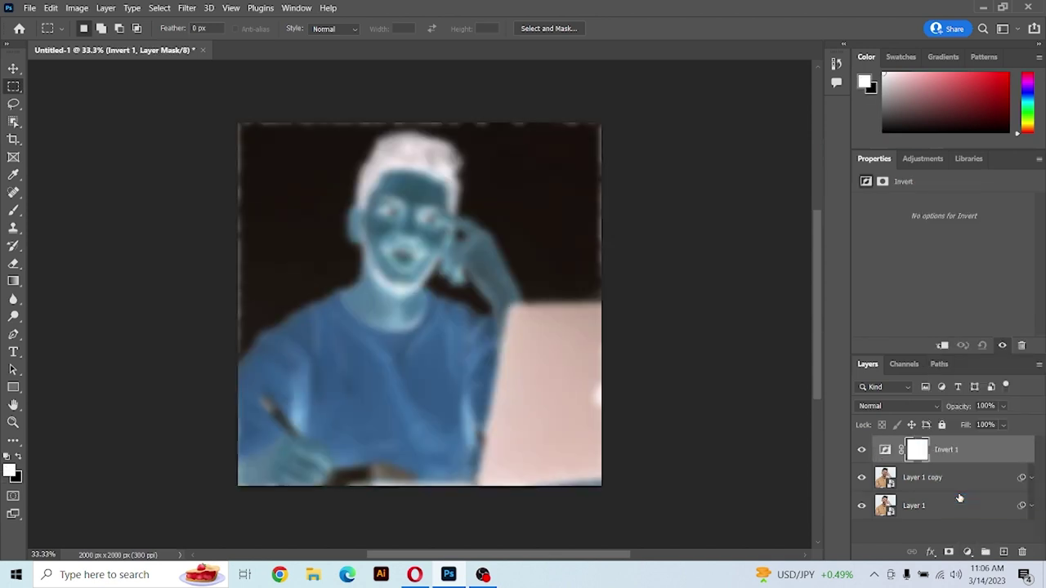
{"action": "left_click", "coordinate": [942, 346]}
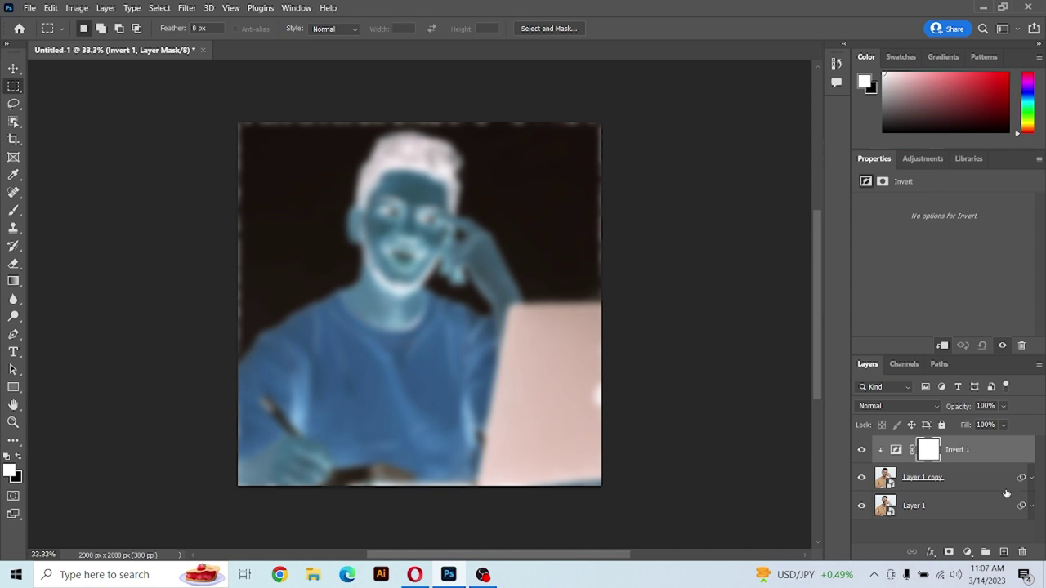
{"action": "left_click", "coordinate": [968, 553]}
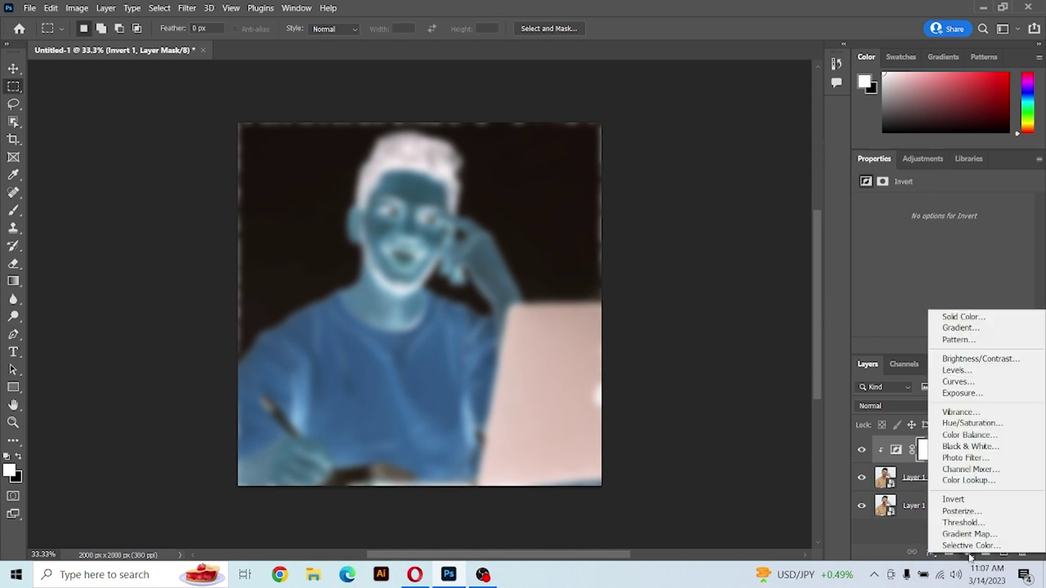
{"action": "left_click", "coordinate": [970, 447]}
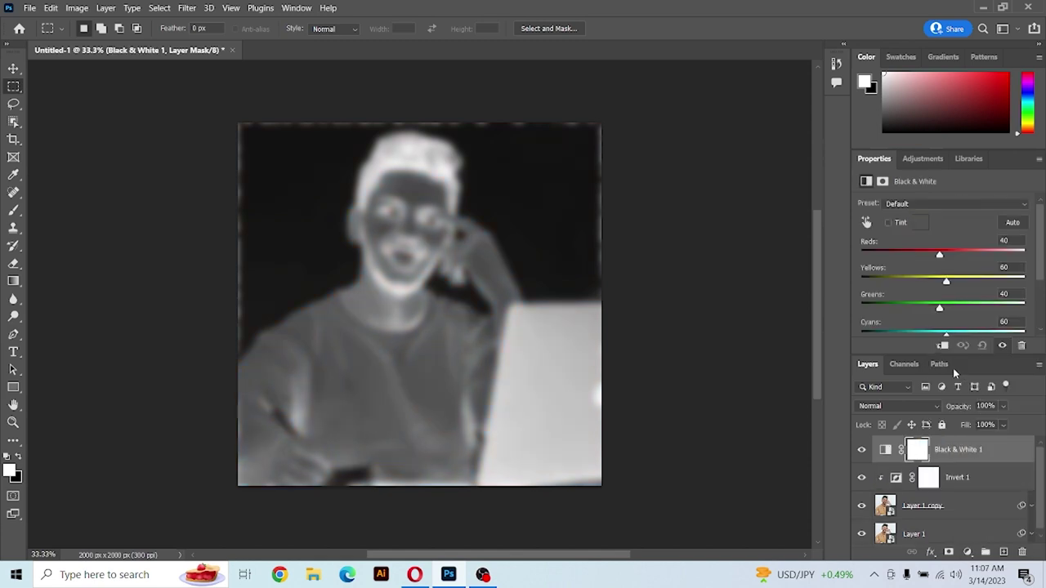
{"action": "left_click", "coordinate": [945, 349]}
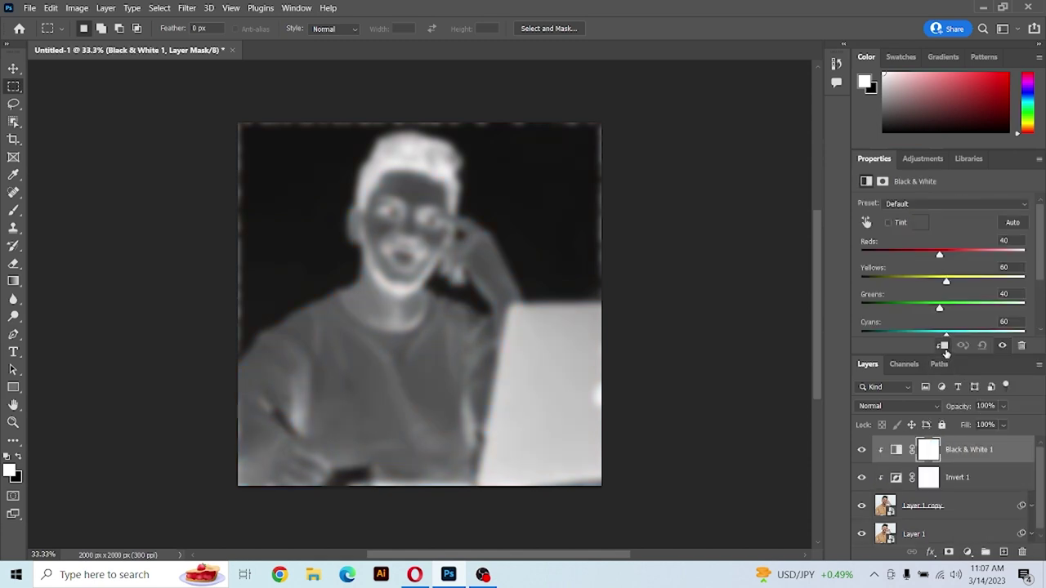
{"action": "left_click", "coordinate": [979, 476]}
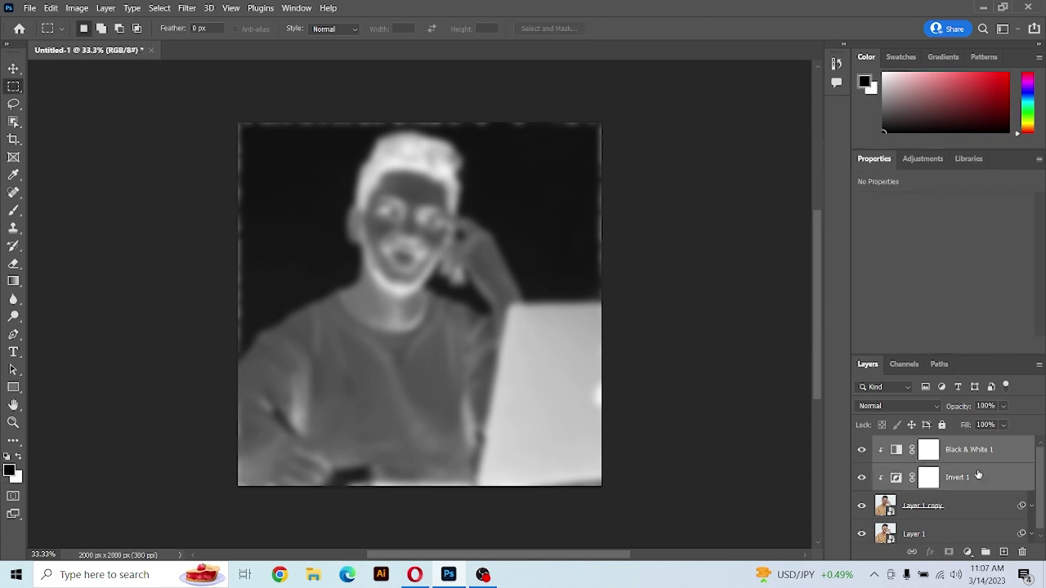
Group Layer 1 copy with Invert 1 and Black & White 1, and start typing the group name.
{"action": "left_click", "coordinate": [946, 505], "text": "shift"}
{"action": "key", "text": "ctrl+g"}
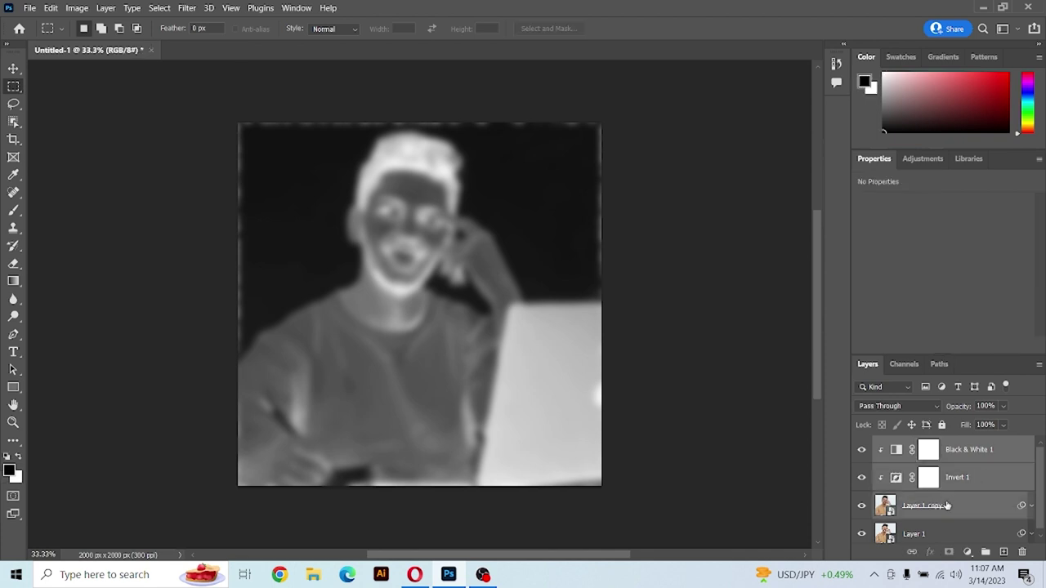
{"action": "double_click", "coordinate": [909, 445]}
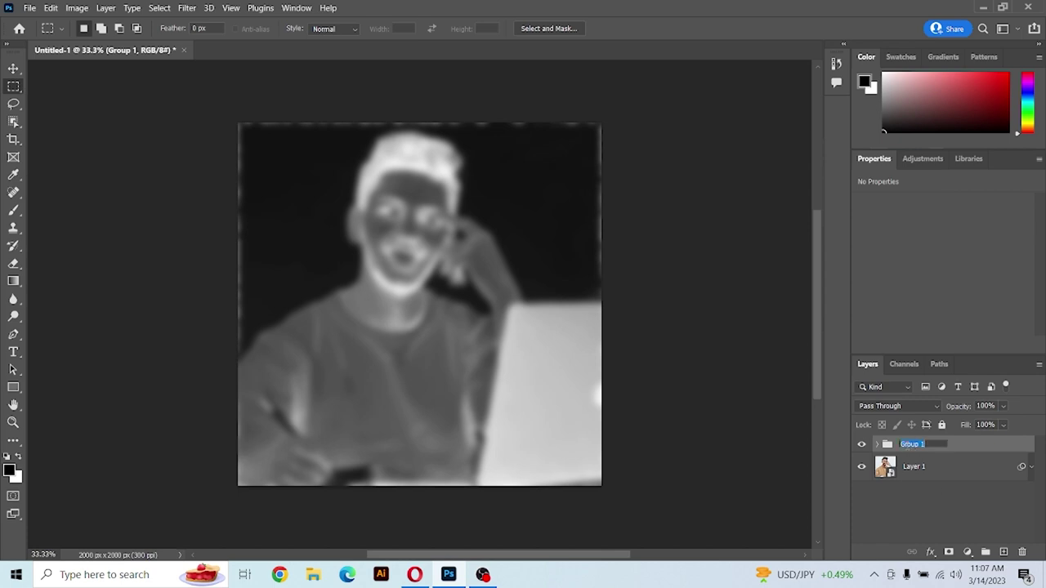
{"action": "type", "text": "Te"}
Confirm the Tone Opacity name, then set the group to Overlay at 36% opacity.
{"action": "key", "text": "Return"}
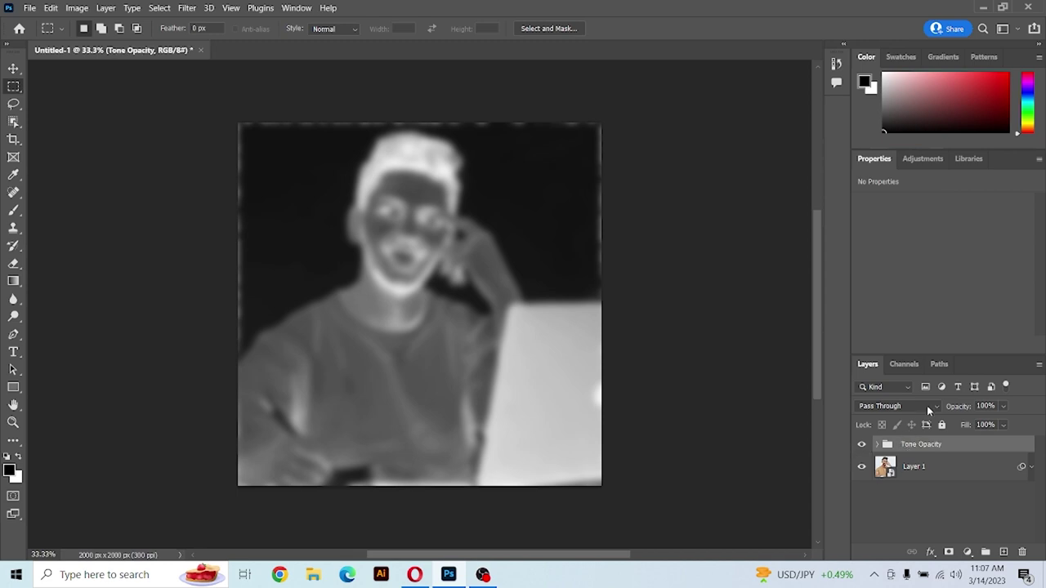
{"action": "left_click", "coordinate": [927, 405]}
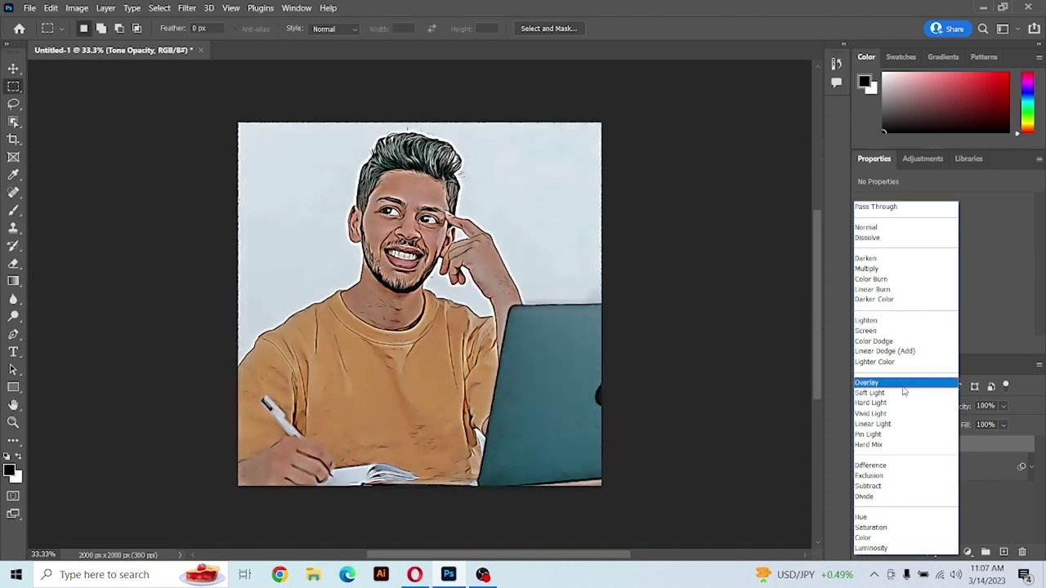
{"action": "left_click", "coordinate": [903, 390]}
{"action": "left_click", "coordinate": [1003, 408]}
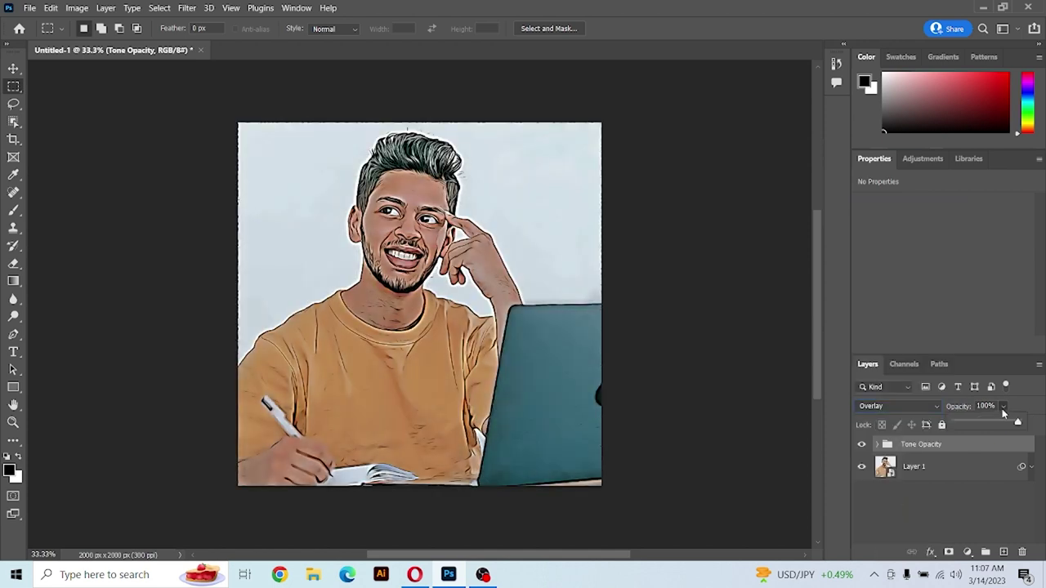
{"action": "left_click_drag", "start_coordinate": [984, 422], "coordinate": [972, 423]}
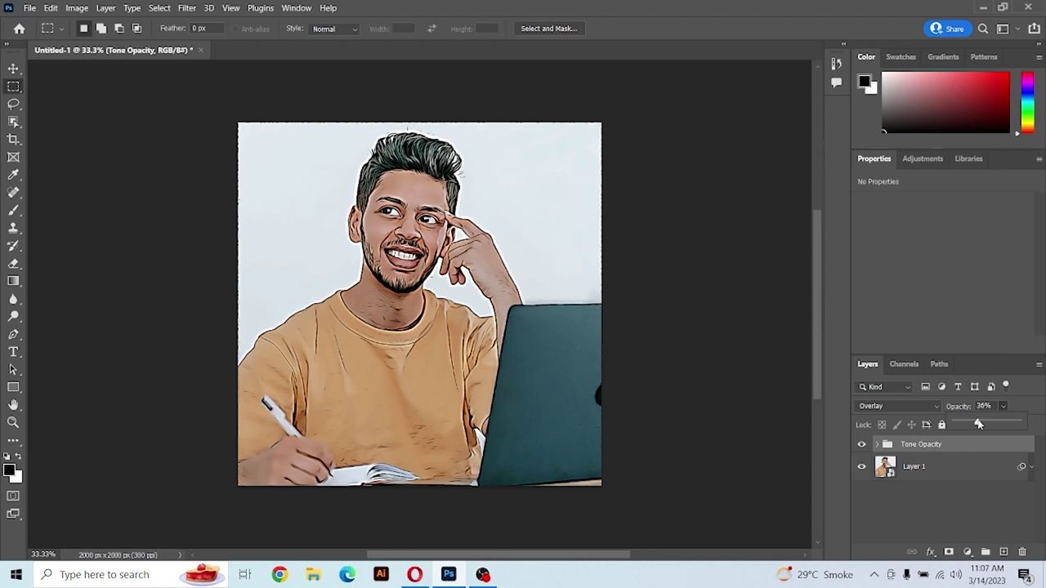
Add a Selective Color layer with Black set to -97 in the Whites range.
{"action": "left_click", "coordinate": [969, 553]}
{"action": "left_click", "coordinate": [971, 547]}
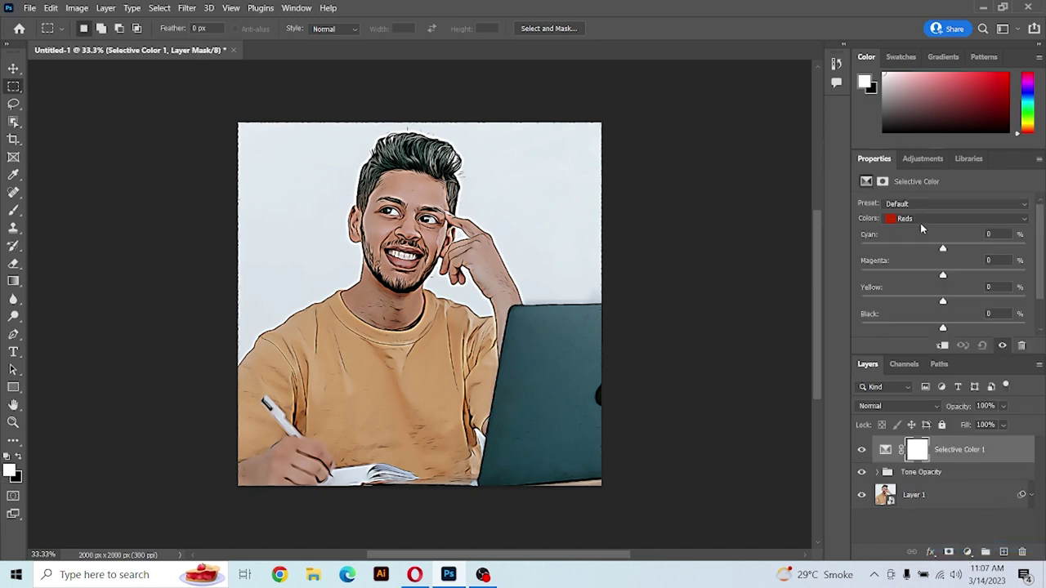
{"action": "left_click", "coordinate": [921, 220]}
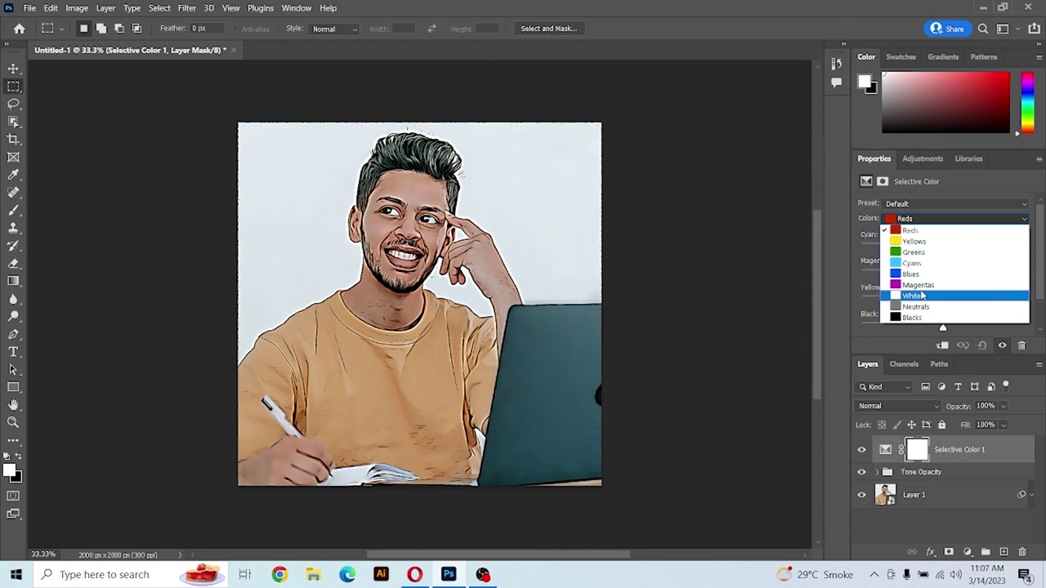
{"action": "left_click", "coordinate": [922, 295]}
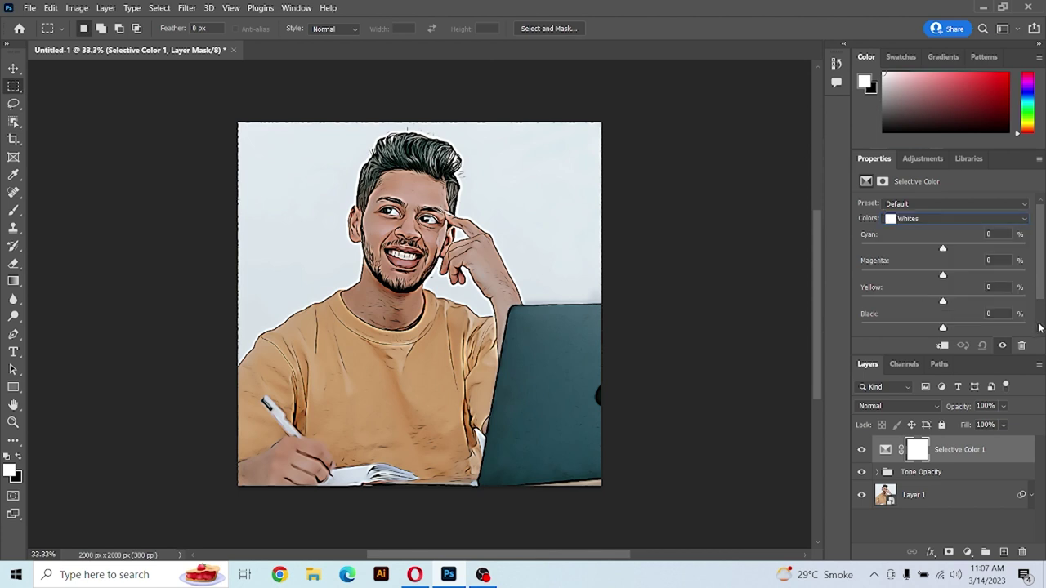
{"action": "scroll", "coordinate": [1037, 327], "scroll_direction": "down", "scroll_amount": 2}
{"action": "left_click", "coordinate": [864, 290]}
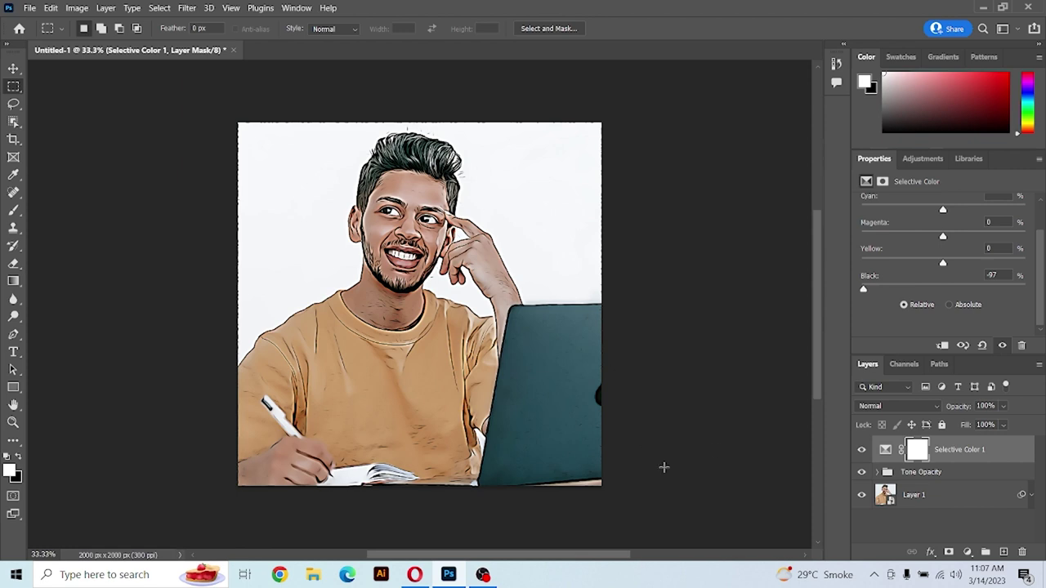
{"action": "left_click", "coordinate": [968, 552]}
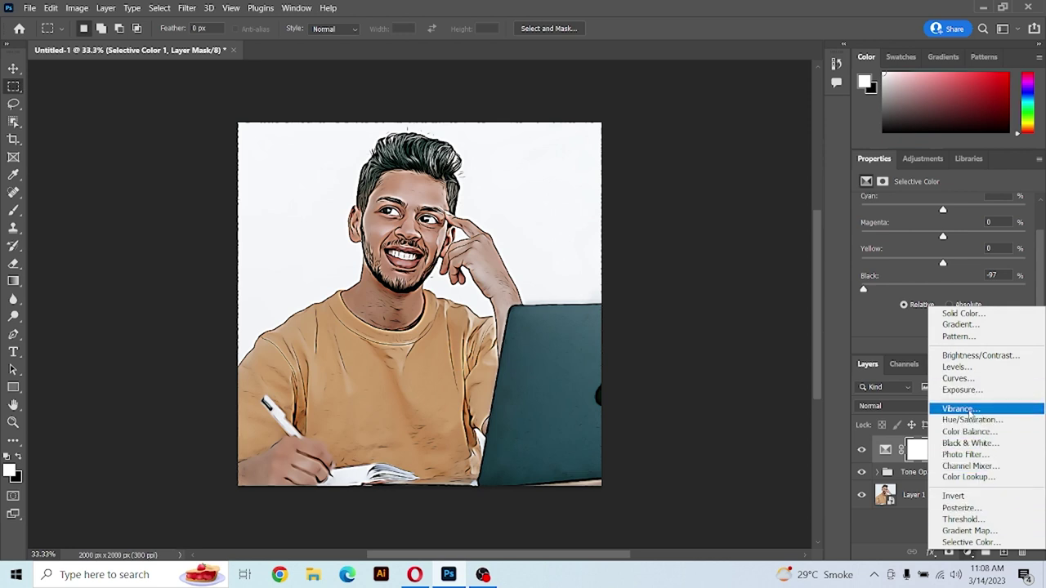
Add a Vibrance adjustment and adjust its Saturation value.
{"action": "left_click", "coordinate": [960, 409]}
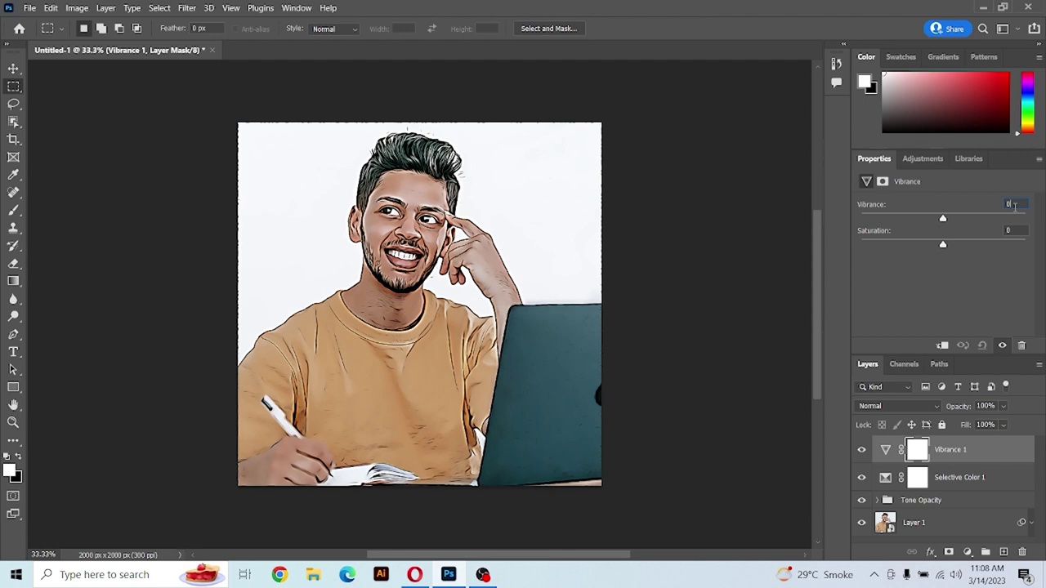
{"action": "scroll", "coordinate": [1014, 206], "scroll_direction": "up", "scroll_amount": 3}
{"action": "scroll", "coordinate": [1013, 205], "scroll_direction": "up", "scroll_amount": 2}
{"action": "scroll", "coordinate": [1014, 205], "scroll_direction": "up", "scroll_amount": 3}
{"action": "left_click", "coordinate": [1013, 230]}
{"action": "scroll", "coordinate": [1013, 231], "scroll_direction": "up", "scroll_amount": 2}
{"action": "scroll", "coordinate": [1013, 231], "scroll_direction": "up", "scroll_amount": 2}
{"action": "scroll", "coordinate": [1013, 231], "scroll_direction": "up", "scroll_amount": 2}
{"action": "scroll", "coordinate": [1014, 230], "scroll_direction": "up", "scroll_amount": 1}
Add a Levels adjustment set to 5, 1.02 and 253, then open Layer 1's smart-object contents.
{"action": "left_click", "coordinate": [968, 554]}
{"action": "left_click", "coordinate": [979, 374]}
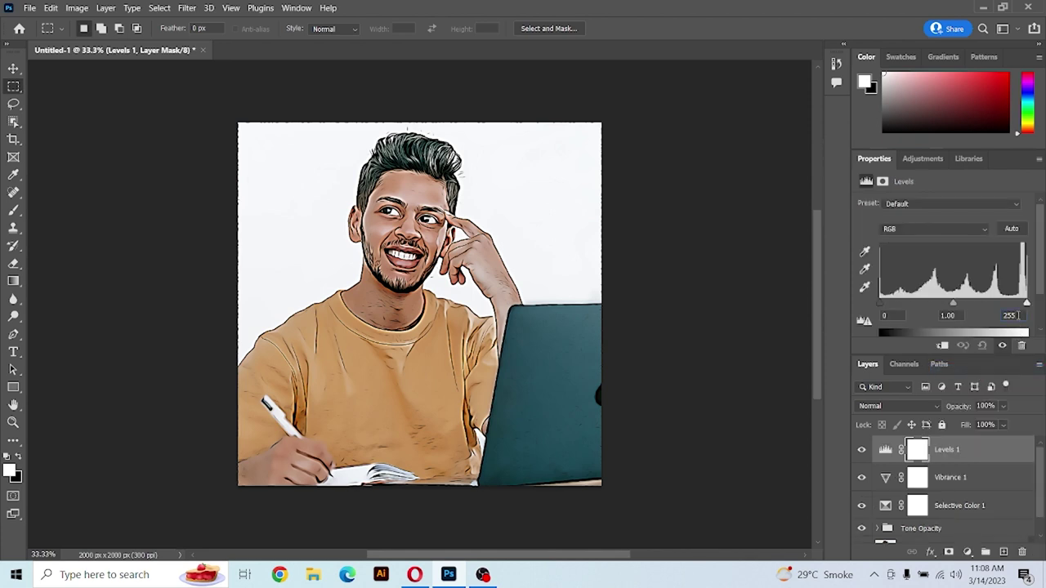
{"action": "scroll", "coordinate": [1019, 316], "scroll_direction": "down", "scroll_amount": 1}
{"action": "scroll", "coordinate": [1018, 315], "scroll_direction": "down", "scroll_amount": 2}
{"action": "left_click", "coordinate": [898, 315]}
{"action": "type", "text": "5"}
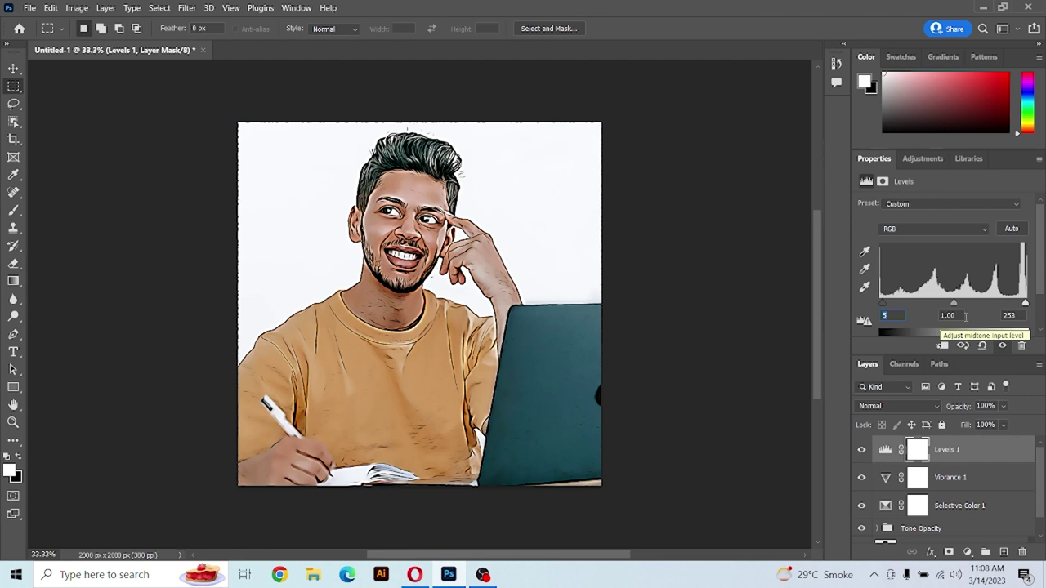
{"action": "scroll", "coordinate": [961, 316], "scroll_direction": "up", "scroll_amount": 1}
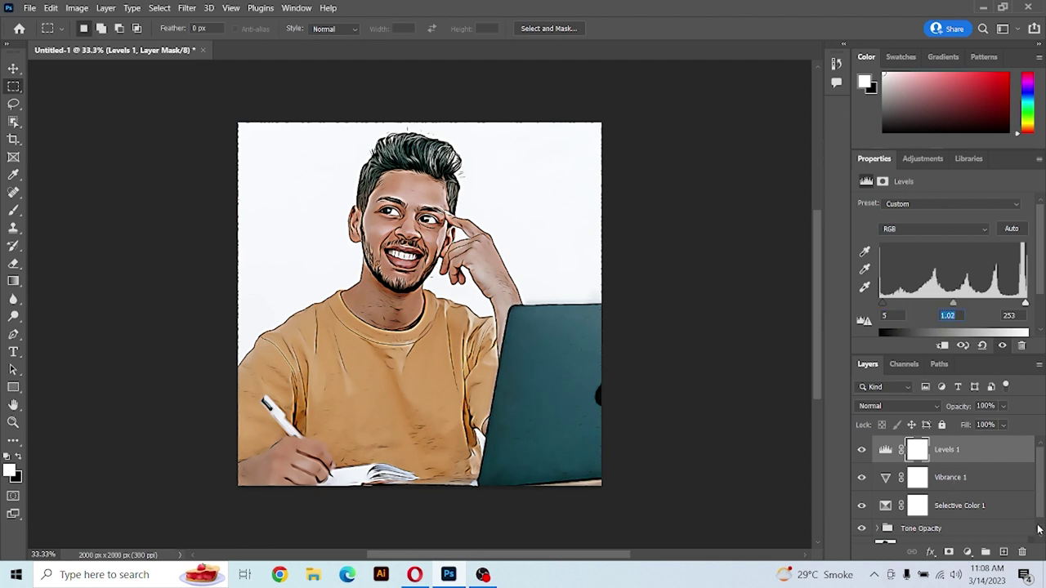
{"action": "scroll", "coordinate": [1039, 533], "scroll_direction": "down", "scroll_amount": 1}
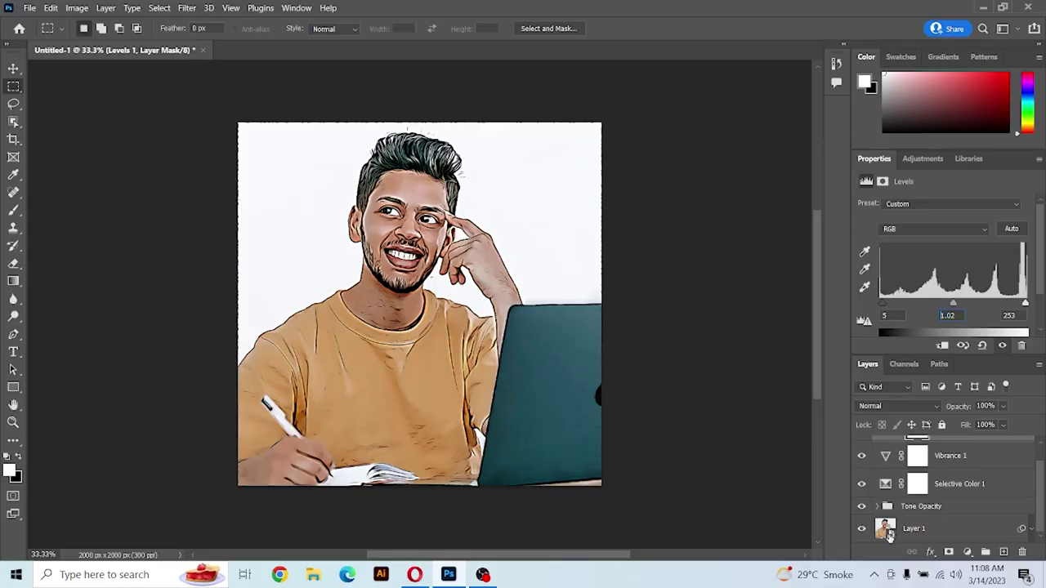
{"action": "double_click", "coordinate": [887, 531]}
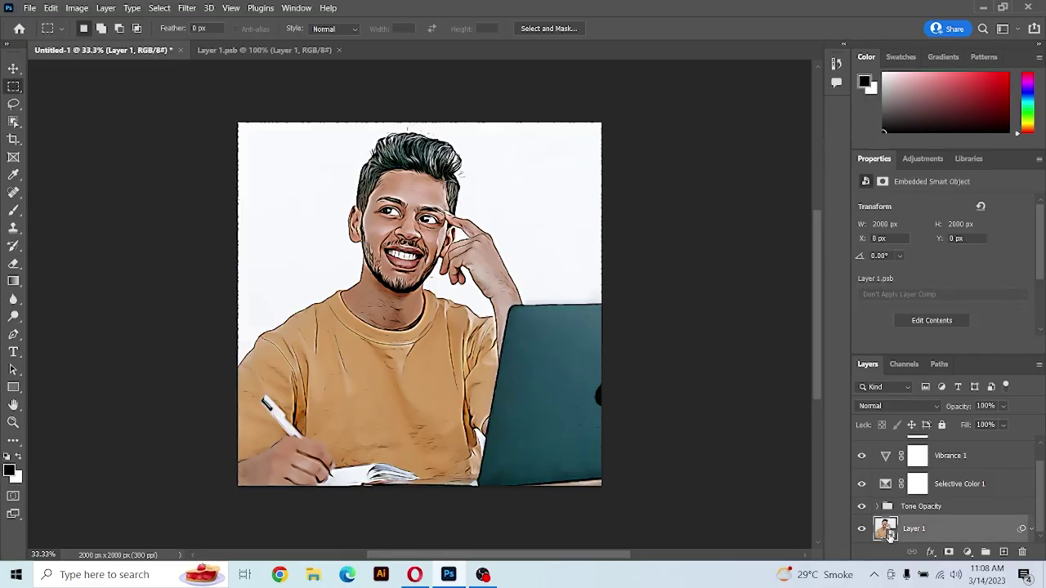
Place Embedded pexels-moose-photos-1036629 into the smart object and scale it up to cover the canvas.
{"action": "left_click", "coordinate": [29, 7]}
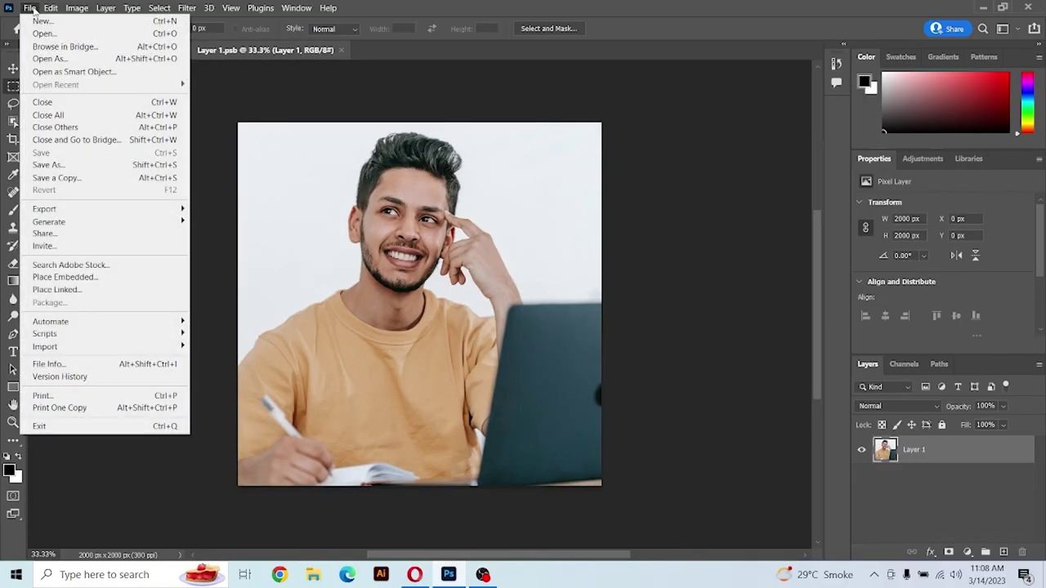
{"action": "left_click", "coordinate": [92, 278]}
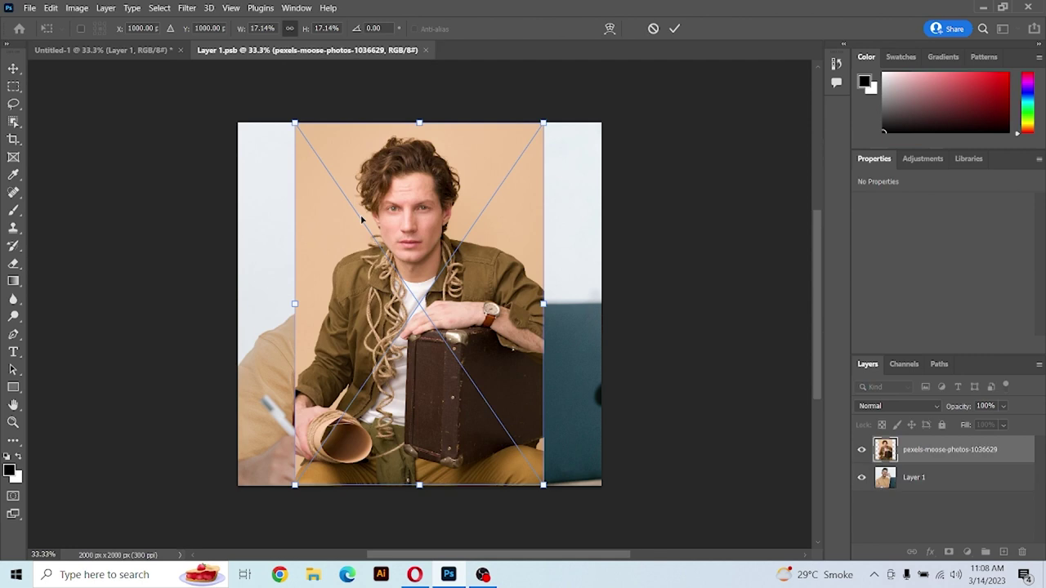
{"action": "key", "text": "ctrl+minus"}
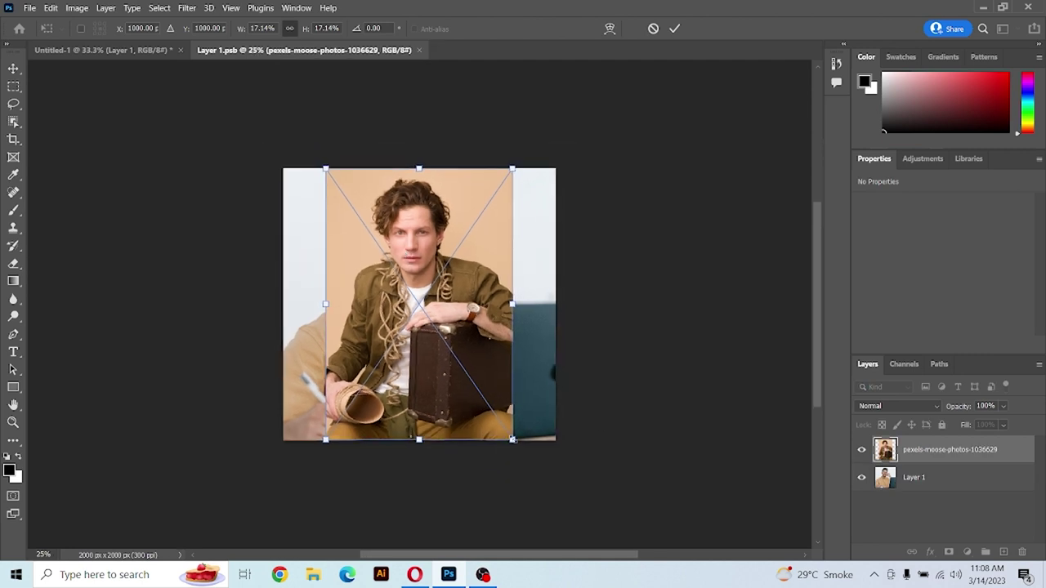
{"action": "left_click_drag", "start_coordinate": [512, 440], "coordinate": [637, 475]}
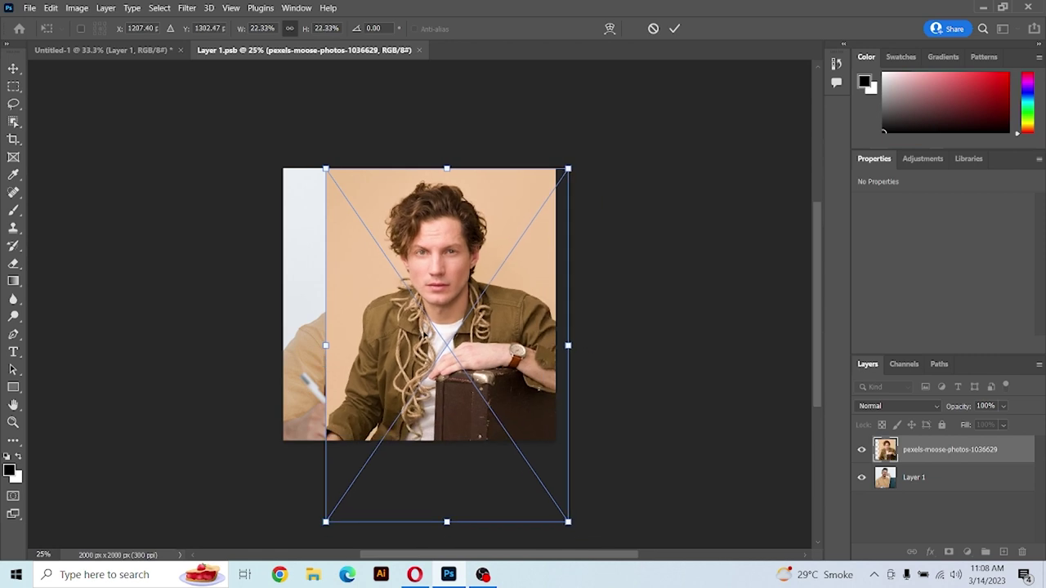
{"action": "left_click_drag", "start_coordinate": [416, 326], "coordinate": [389, 300]}
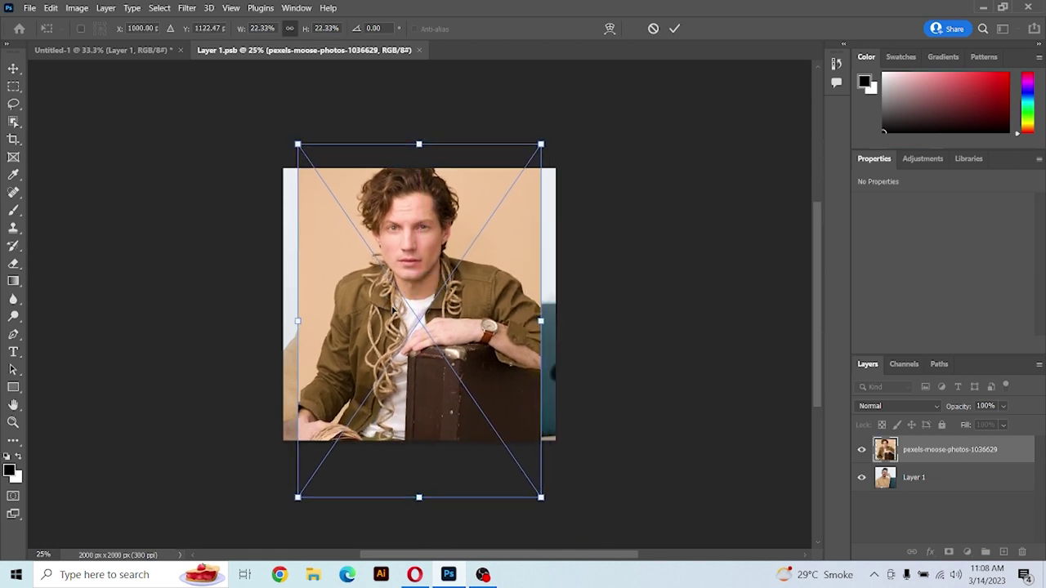
{"action": "left_click_drag", "start_coordinate": [542, 322], "coordinate": [576, 324]}
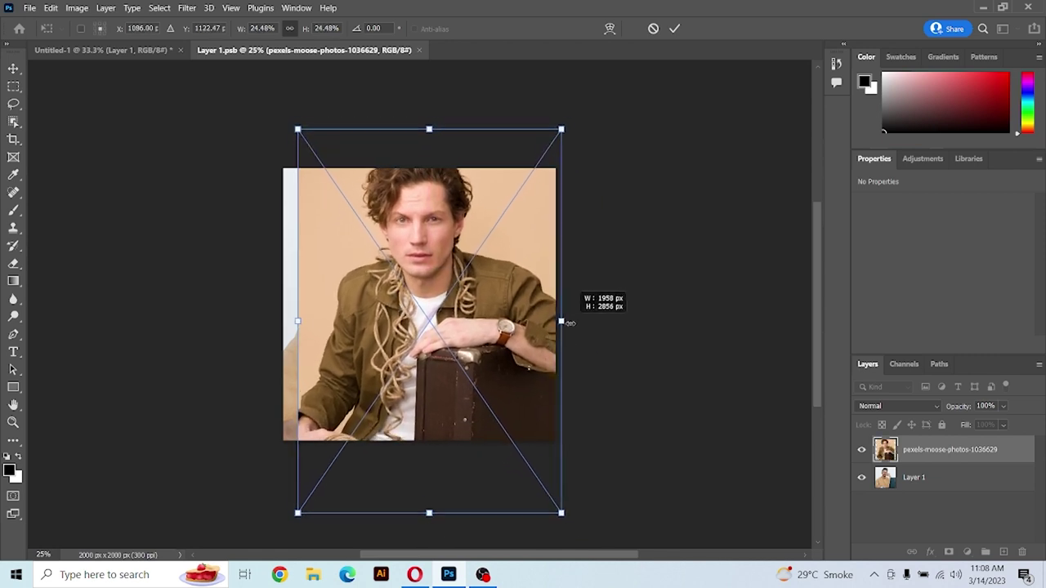
Center the placed photo on the canvas and commit the transform.
{"action": "left_click_drag", "start_coordinate": [463, 275], "coordinate": [444, 285]}
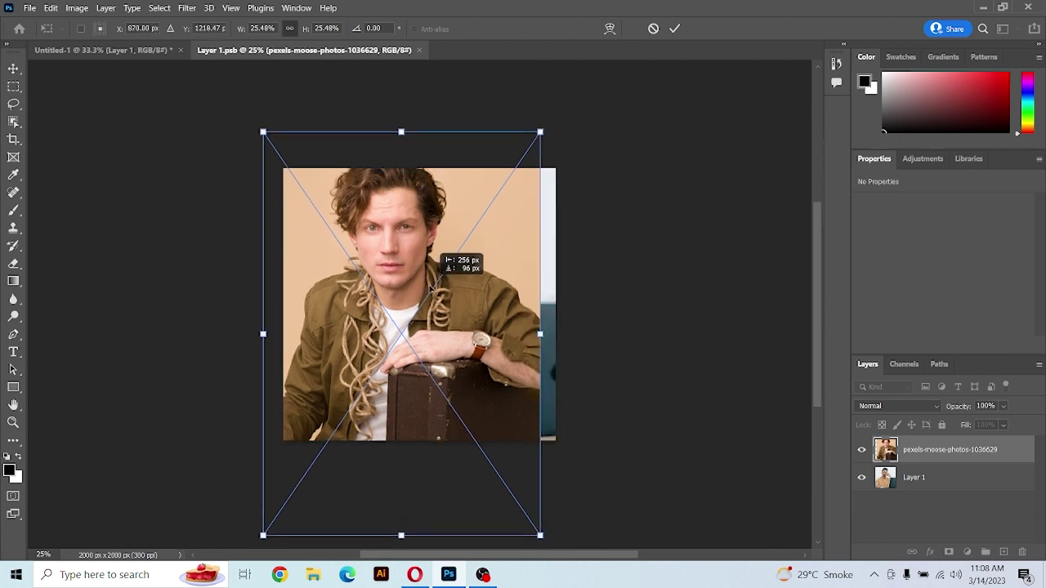
{"action": "left_click_drag", "start_coordinate": [447, 286], "coordinate": [449, 286]}
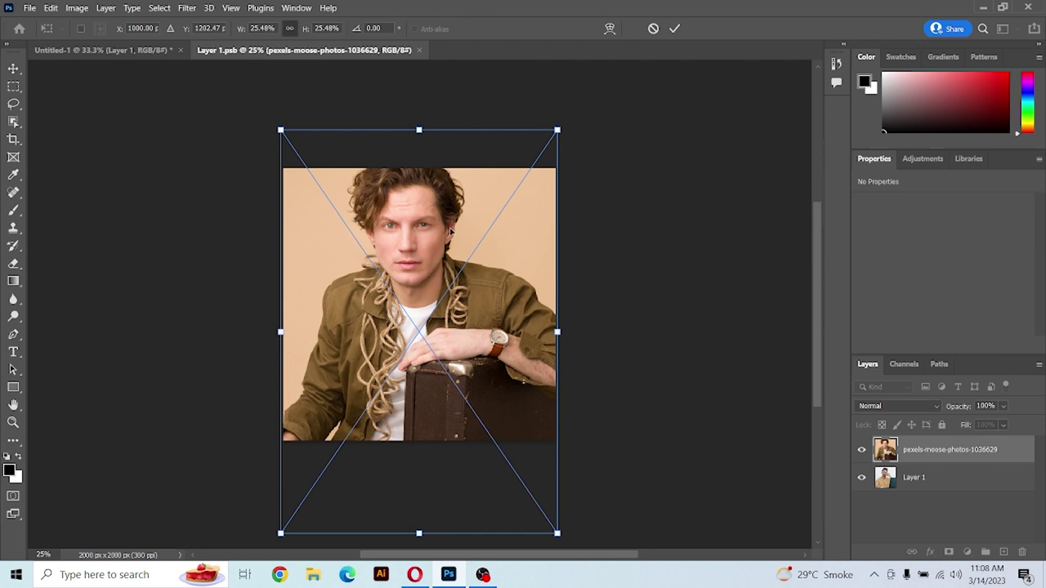
{"action": "left_click_drag", "start_coordinate": [451, 232], "coordinate": [450, 259]}
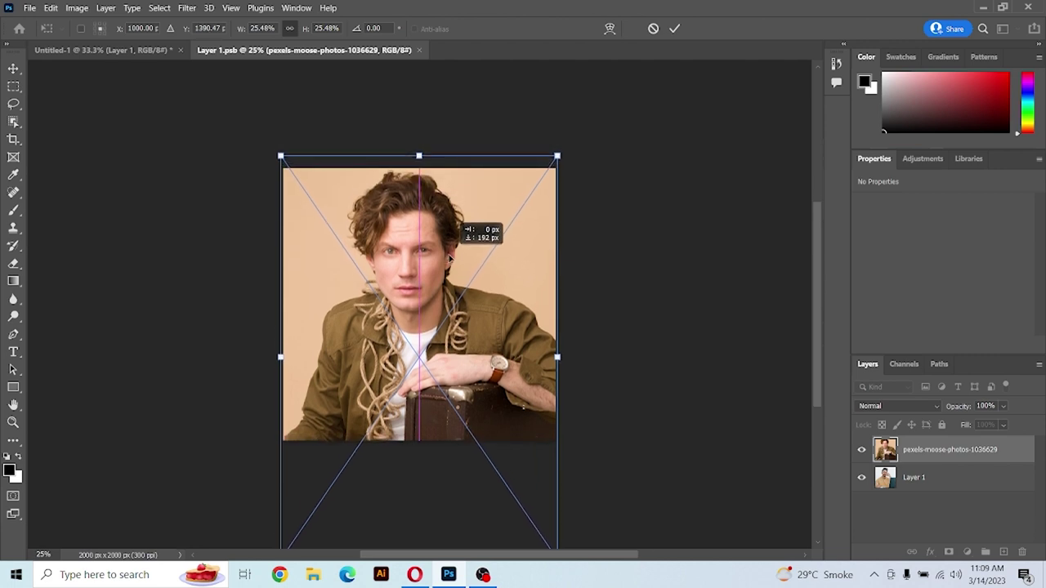
{"action": "left_click_drag", "start_coordinate": [451, 258], "coordinate": [450, 255]}
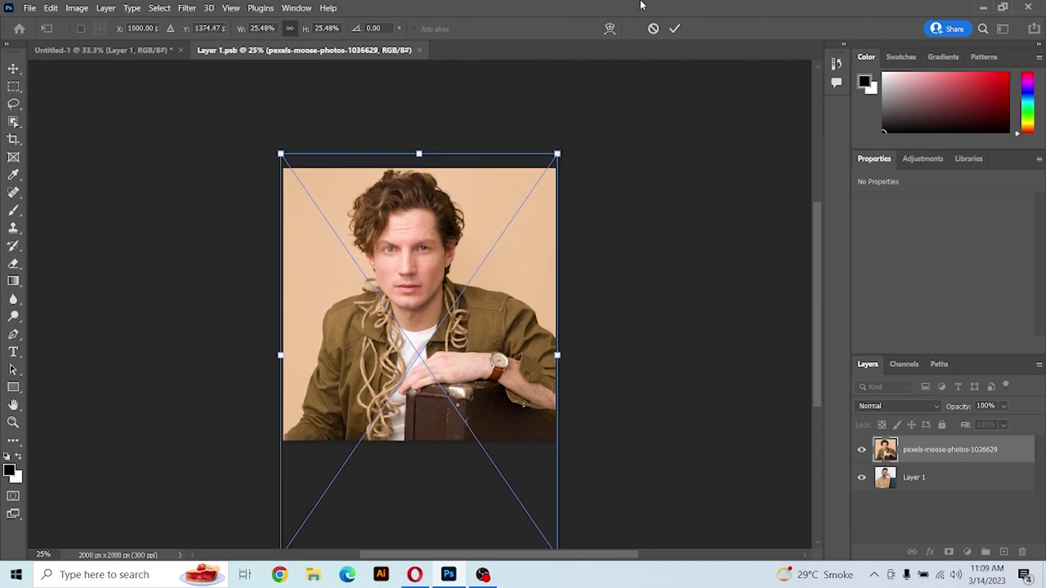
{"action": "left_click", "coordinate": [678, 31]}
Save Layer 1.psb, return to Untitled-1, and reopen the smart object's contents.
{"action": "key", "text": "ctrl+s"}
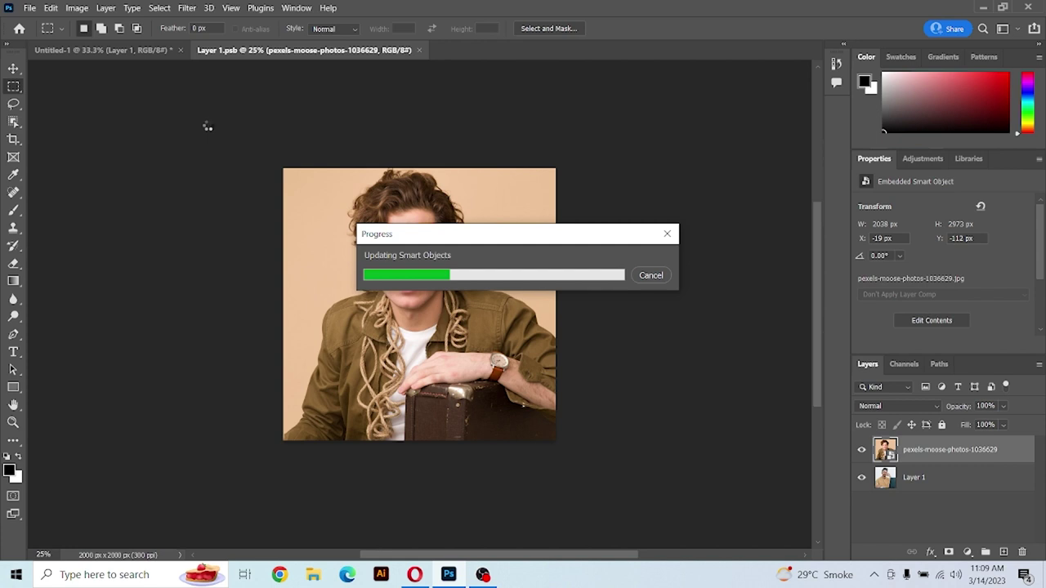
{"action": "left_click", "coordinate": [148, 50]}
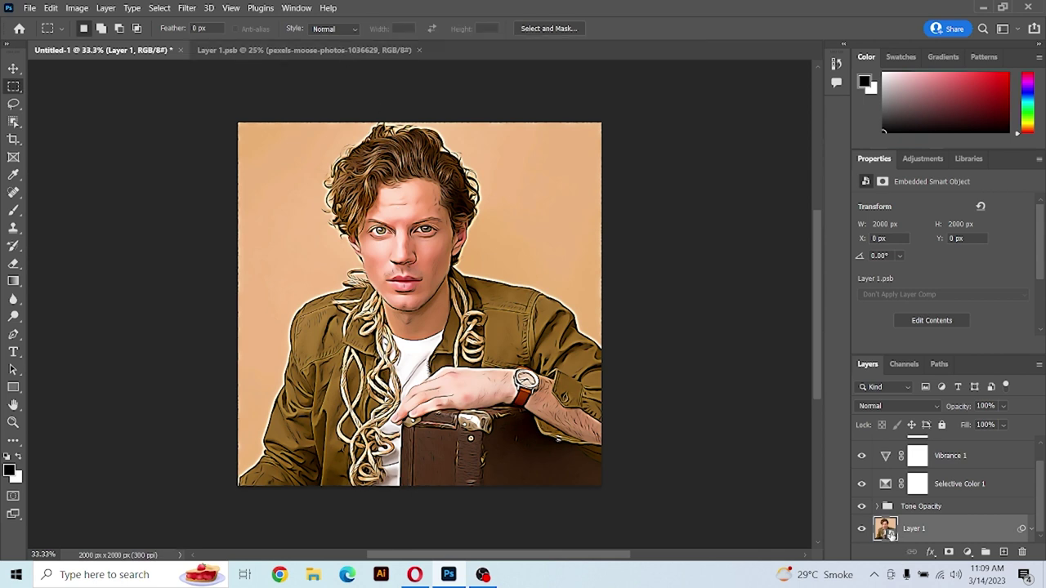
{"action": "double_click", "coordinate": [889, 530]}
Place Embedded pexels-george-ikwegbu-2379429 and scale it to fill the canvas.
{"action": "left_click", "coordinate": [32, 10]}
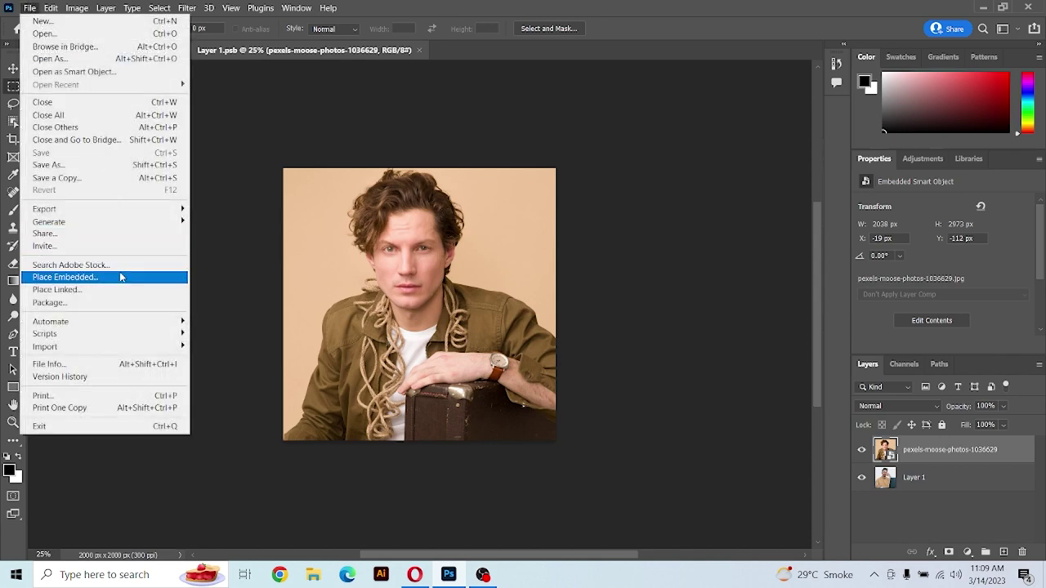
{"action": "left_click", "coordinate": [121, 277]}
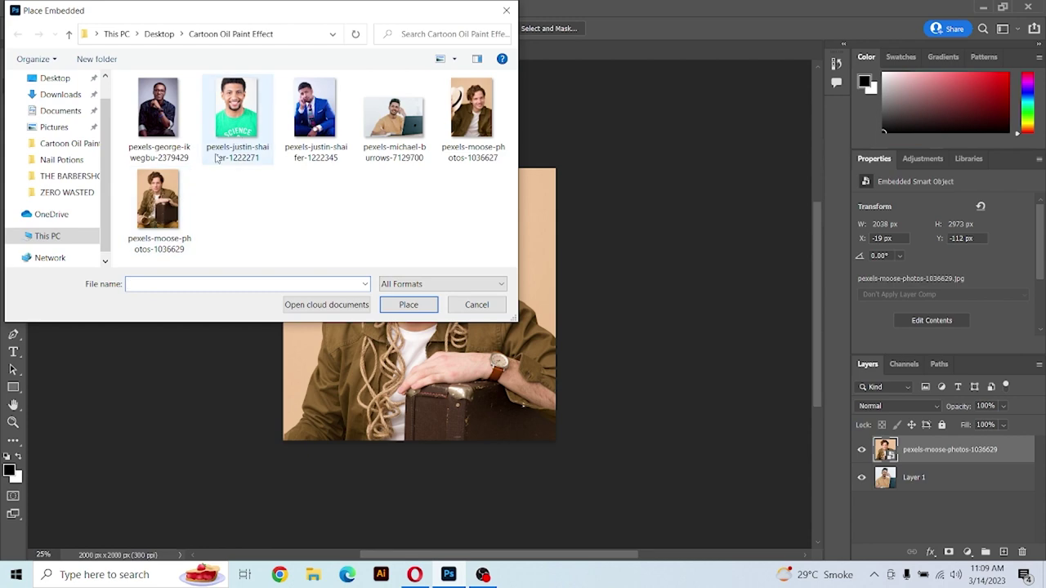
{"action": "double_click", "coordinate": [157, 123]}
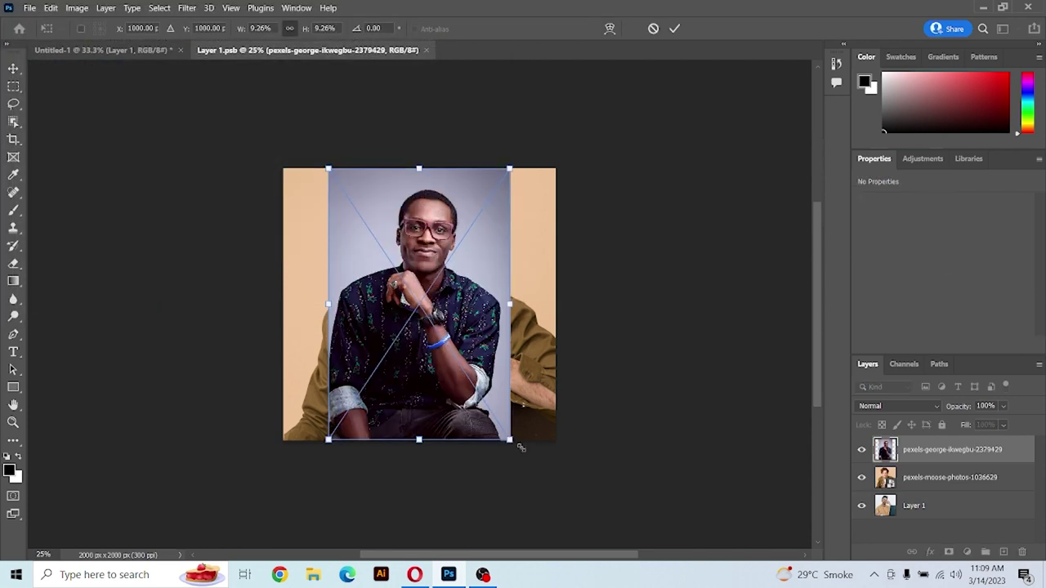
{"action": "left_click_drag", "start_coordinate": [520, 447], "coordinate": [585, 551]}
{"action": "left_click_drag", "start_coordinate": [489, 348], "coordinate": [380, 351]}
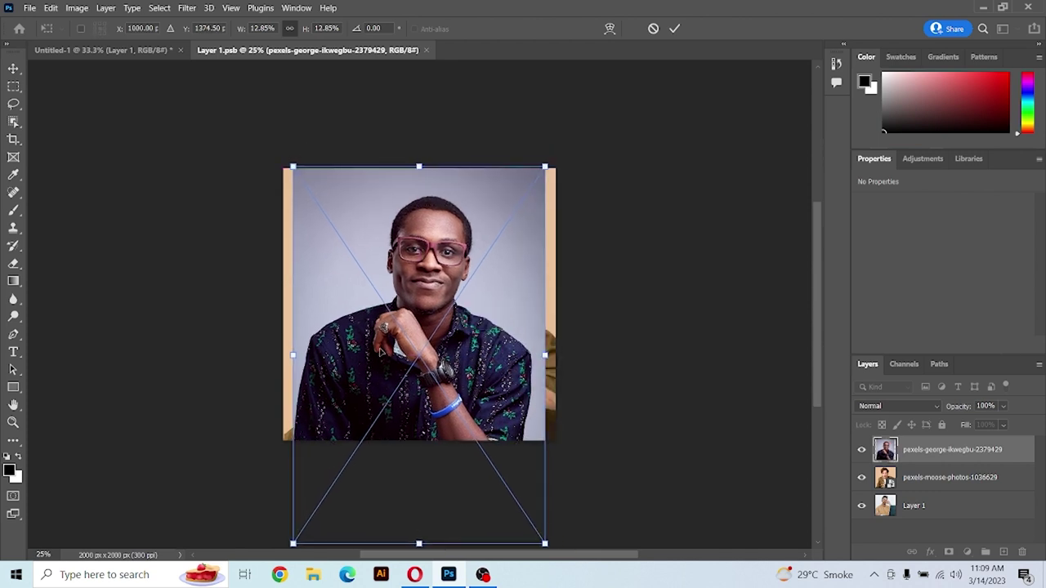
{"action": "left_click_drag", "start_coordinate": [545, 355], "coordinate": [601, 356]}
{"action": "left_click_drag", "start_coordinate": [412, 298], "coordinate": [385, 324]}
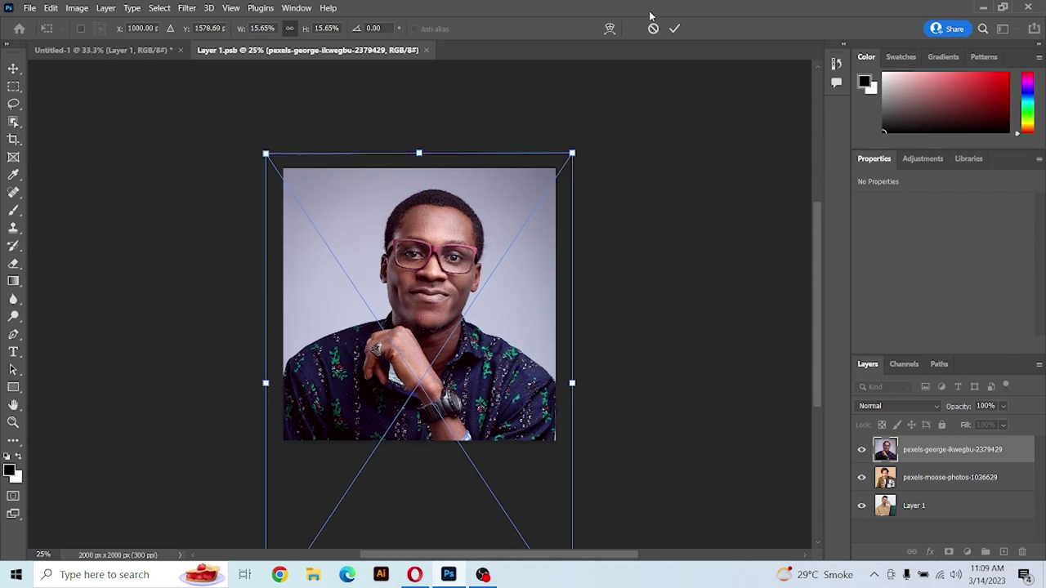
Commit the fitted portrait, save the smart object, and return to Untitled-1.
{"action": "left_click", "coordinate": [675, 29]}
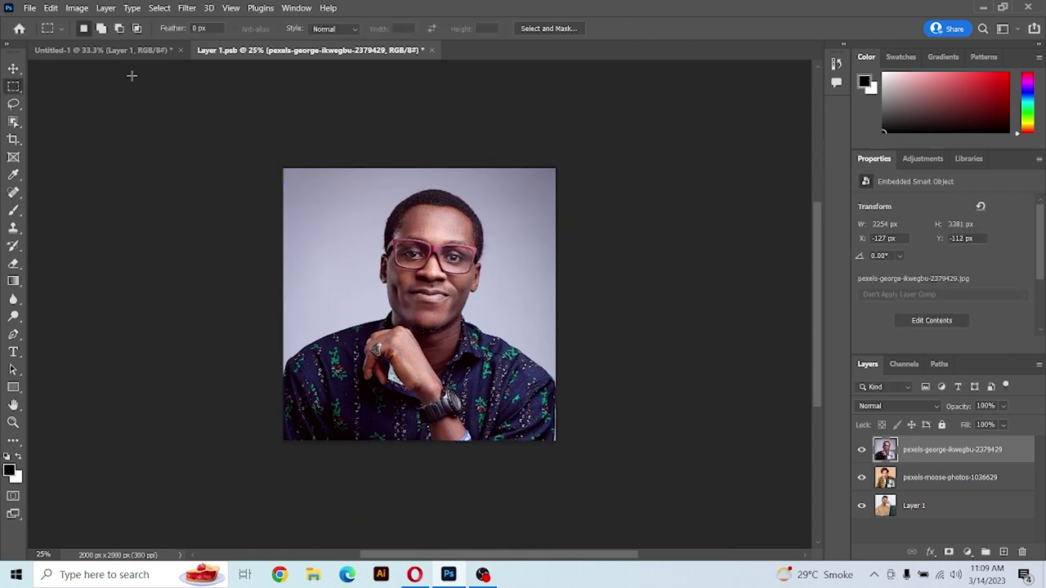
{"action": "key", "text": "ctrl+s"}
{"action": "left_click", "coordinate": [105, 52]}
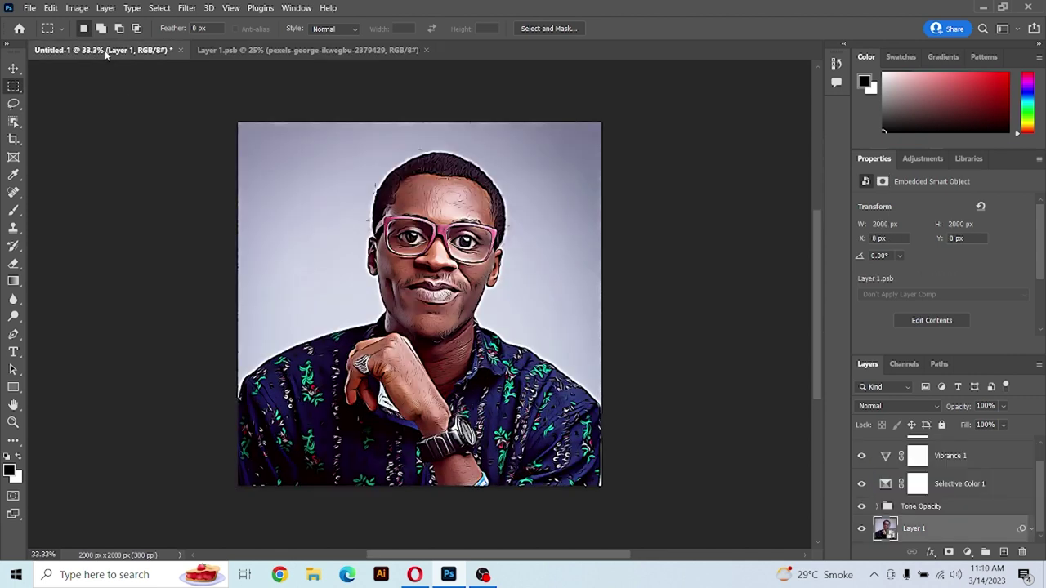